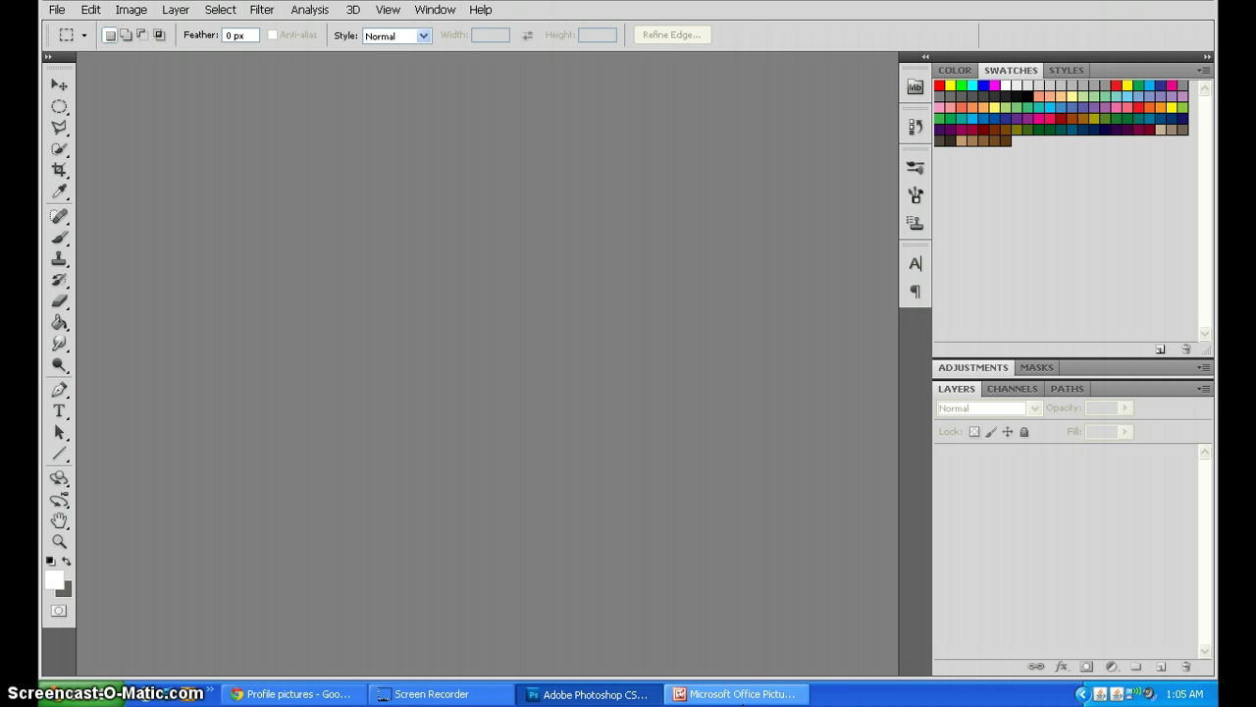
Step: Bring the portrait photo from Picture Manager into Photoshop and duplicate its Background layer
left_click(742, 695)
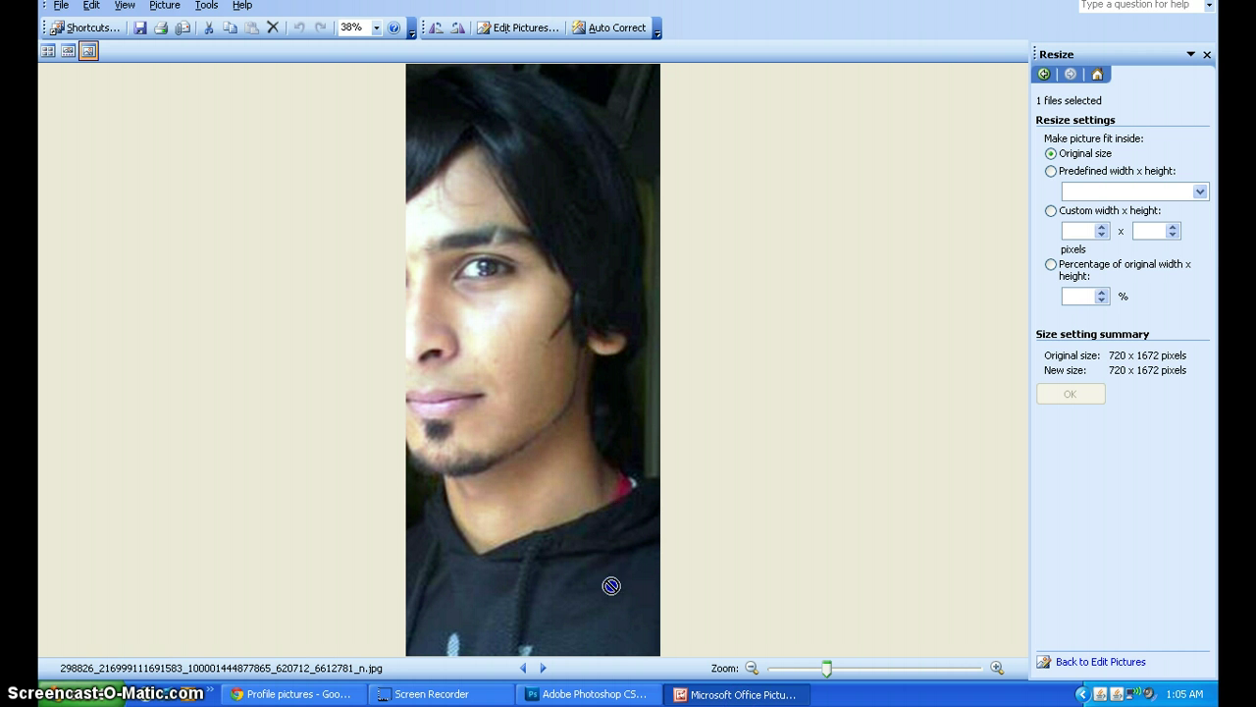
left_click(621, 693)
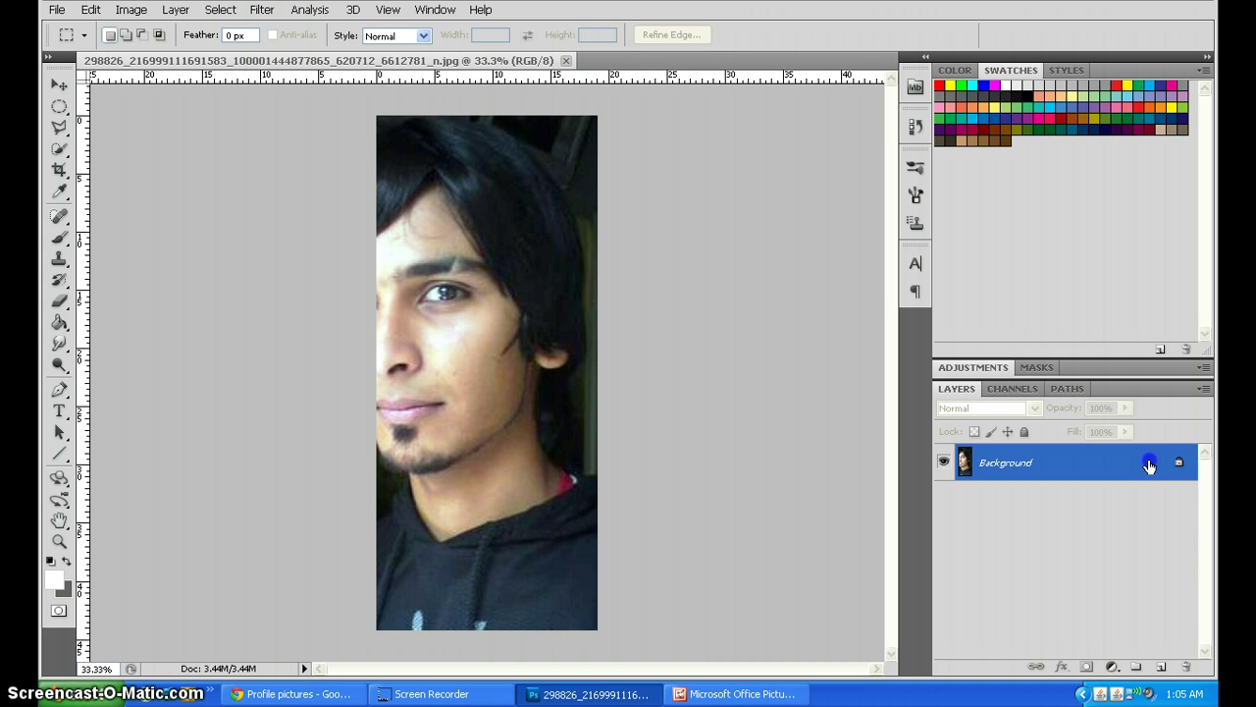
left_click_drag(1149, 465, 1160, 667)
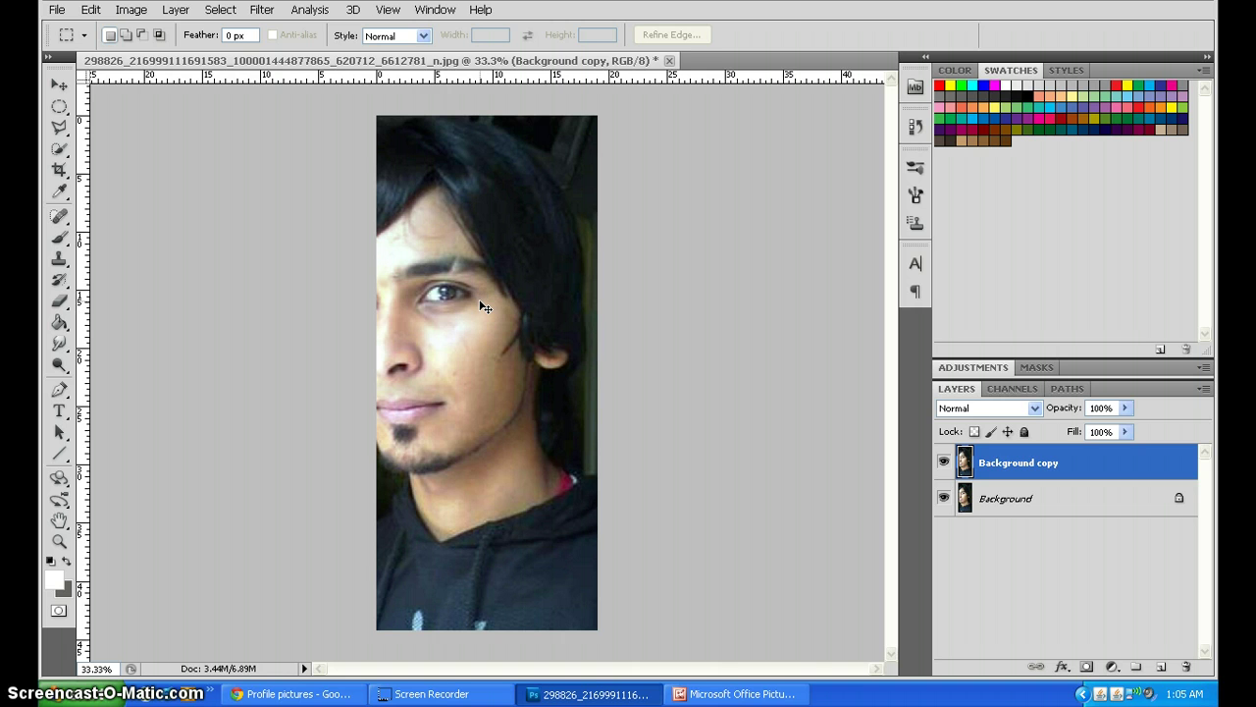
Step: Select the iris of the eye with the Elliptical Marquee tool on the Background copy layer
key("ctrl+plus")
key("ctrl+plus")
key("ctrl+plus")
scroll(524, 285, "up", 5)
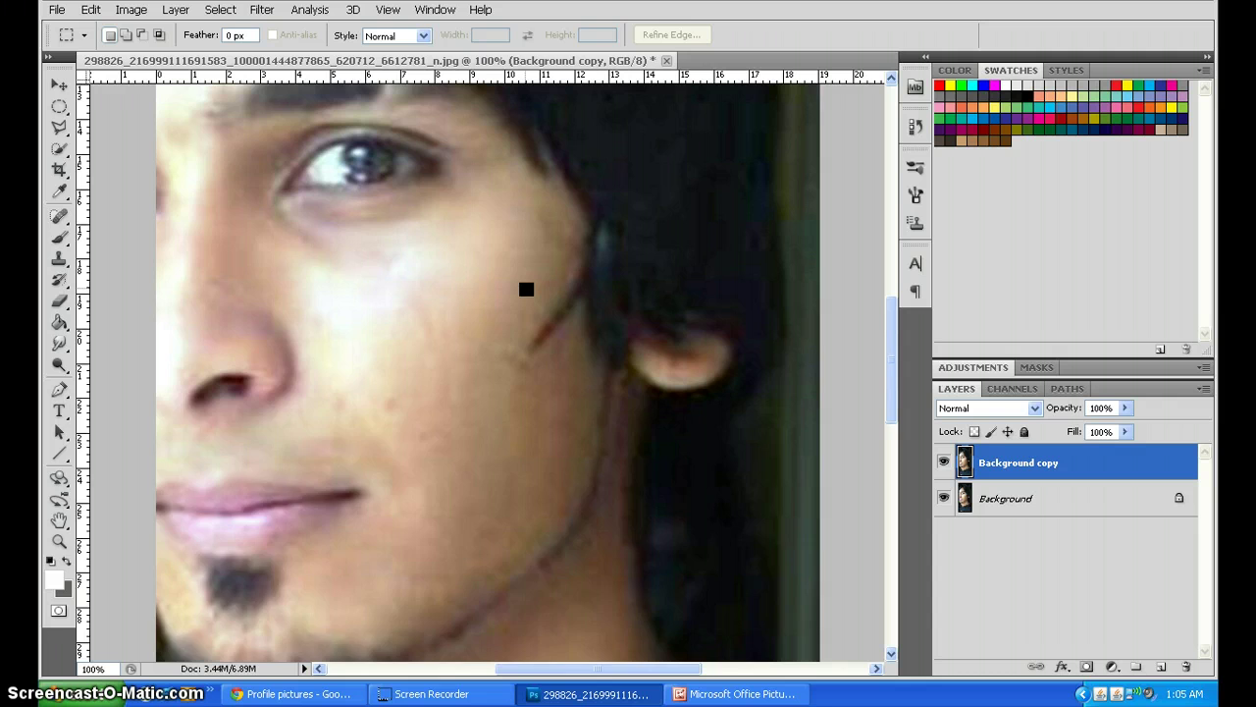
left_click(65, 106)
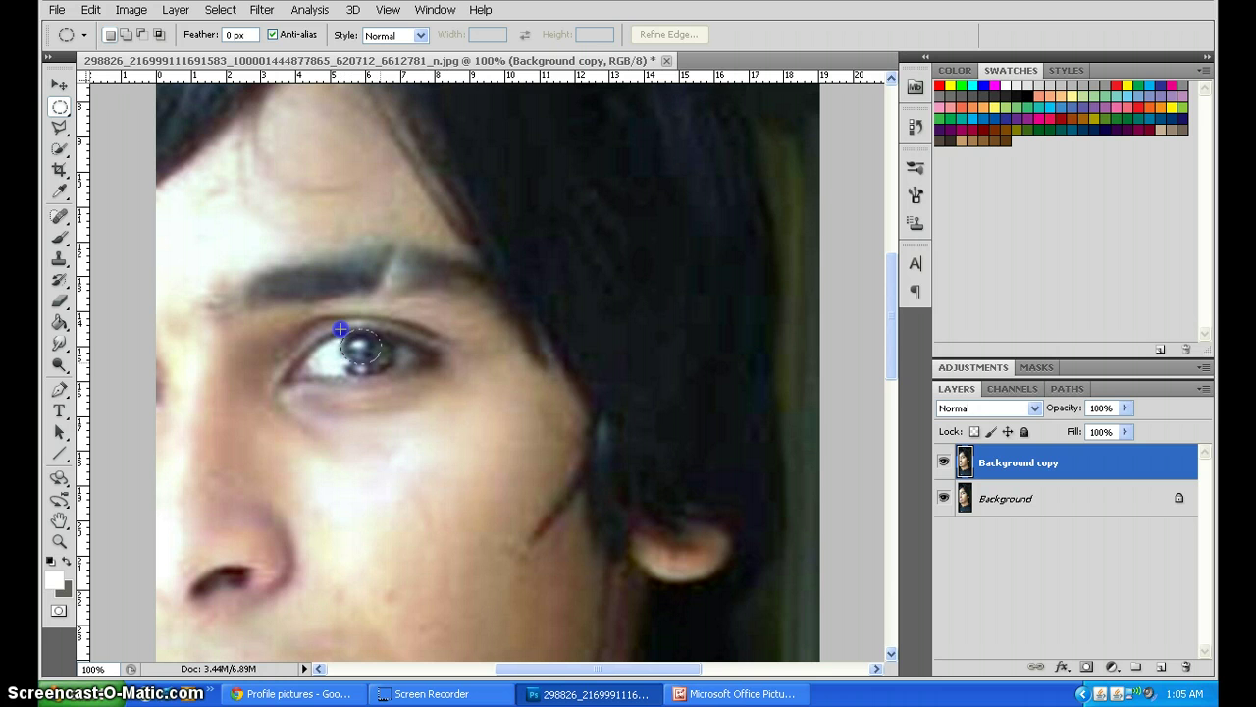
left_click_drag(341, 329, 395, 379)
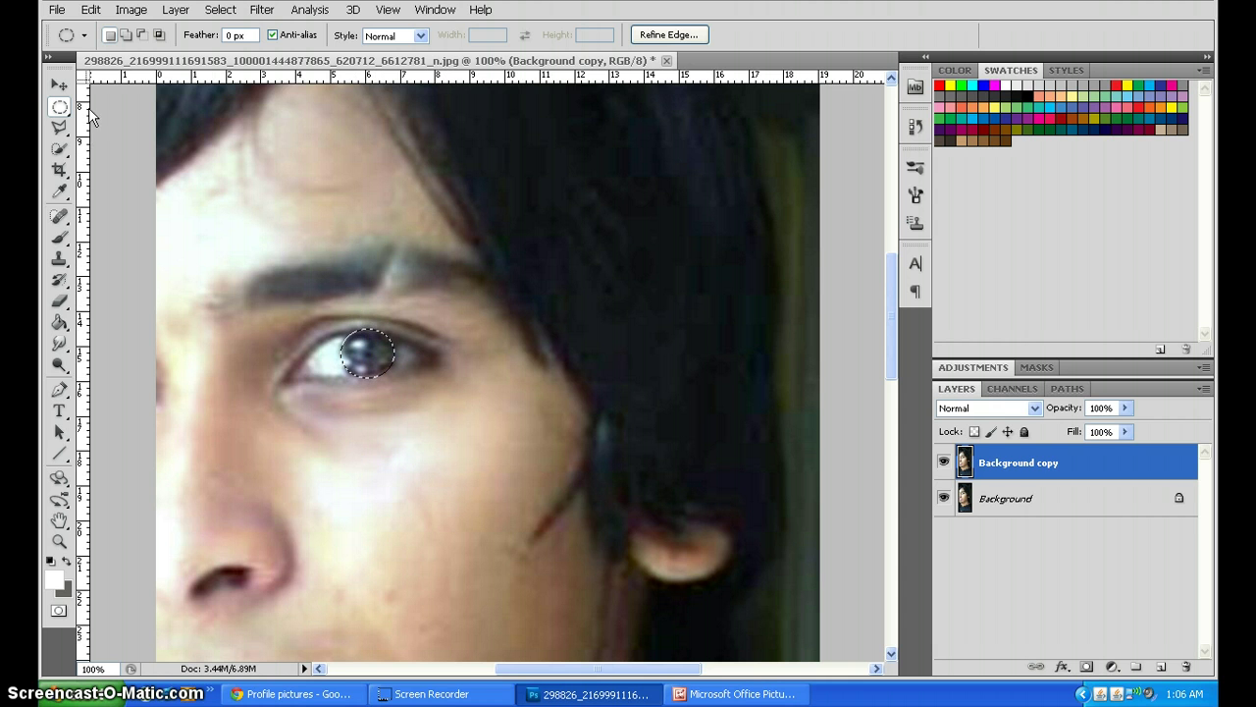
Step: Recolour the selected iris red with Color Balance midtone levels of +100, -83 and -100, and deselect it
left_click(133, 12)
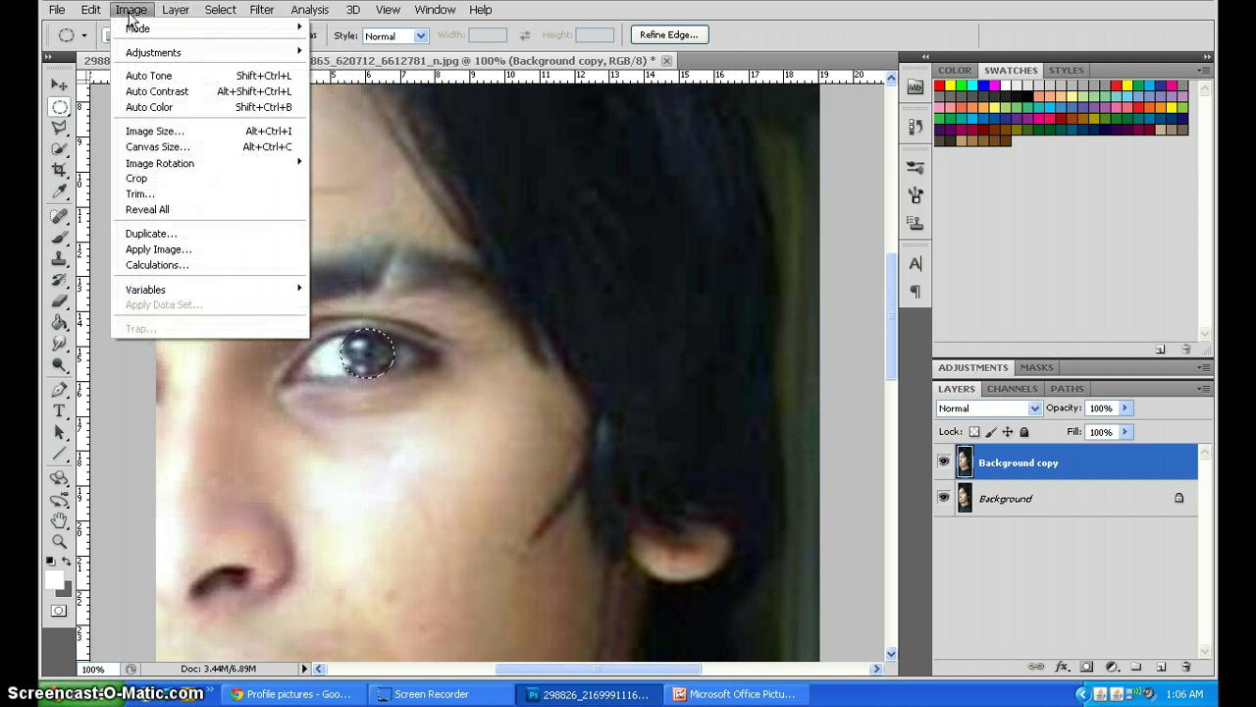
mouse_move(154, 54)
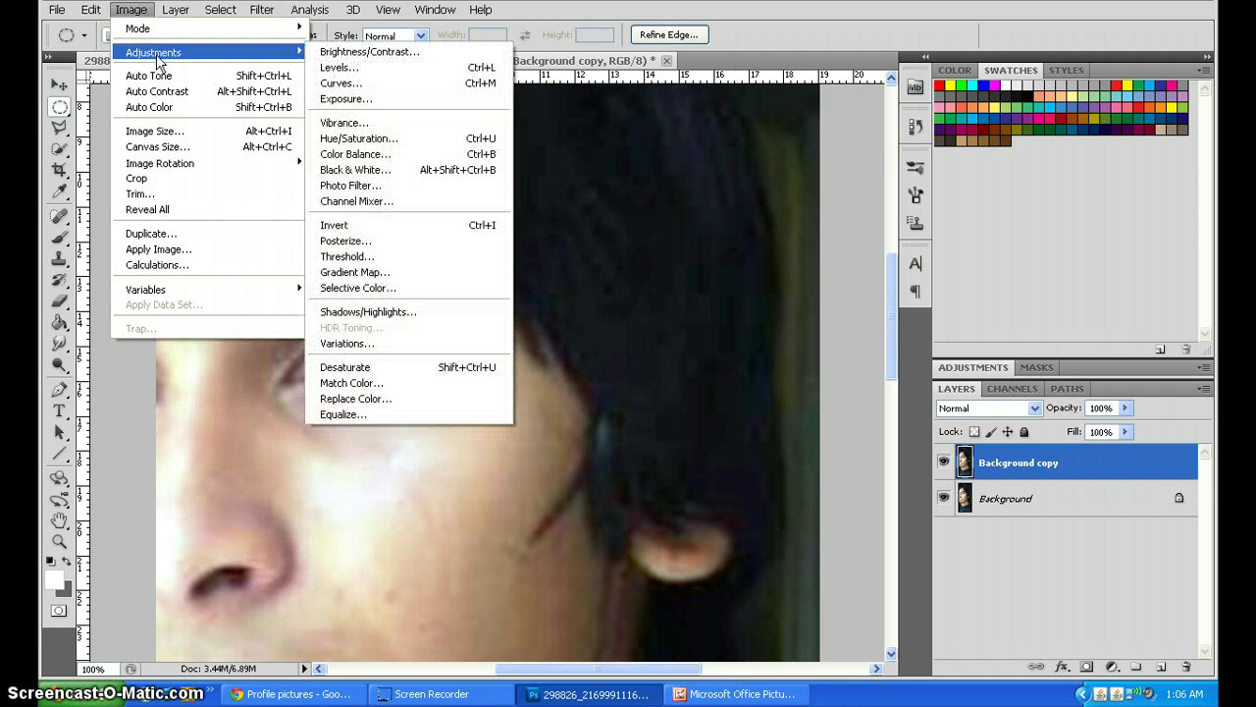
left_click(356, 154)
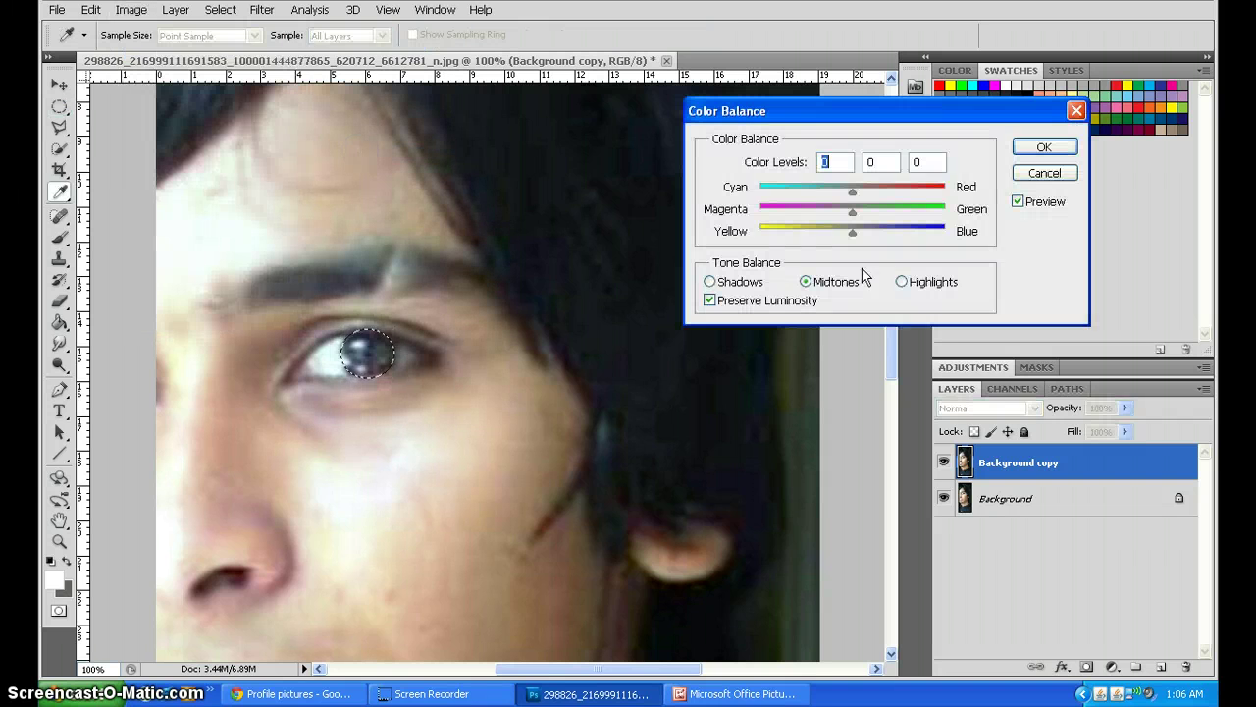
left_click_drag(854, 193, 952, 192)
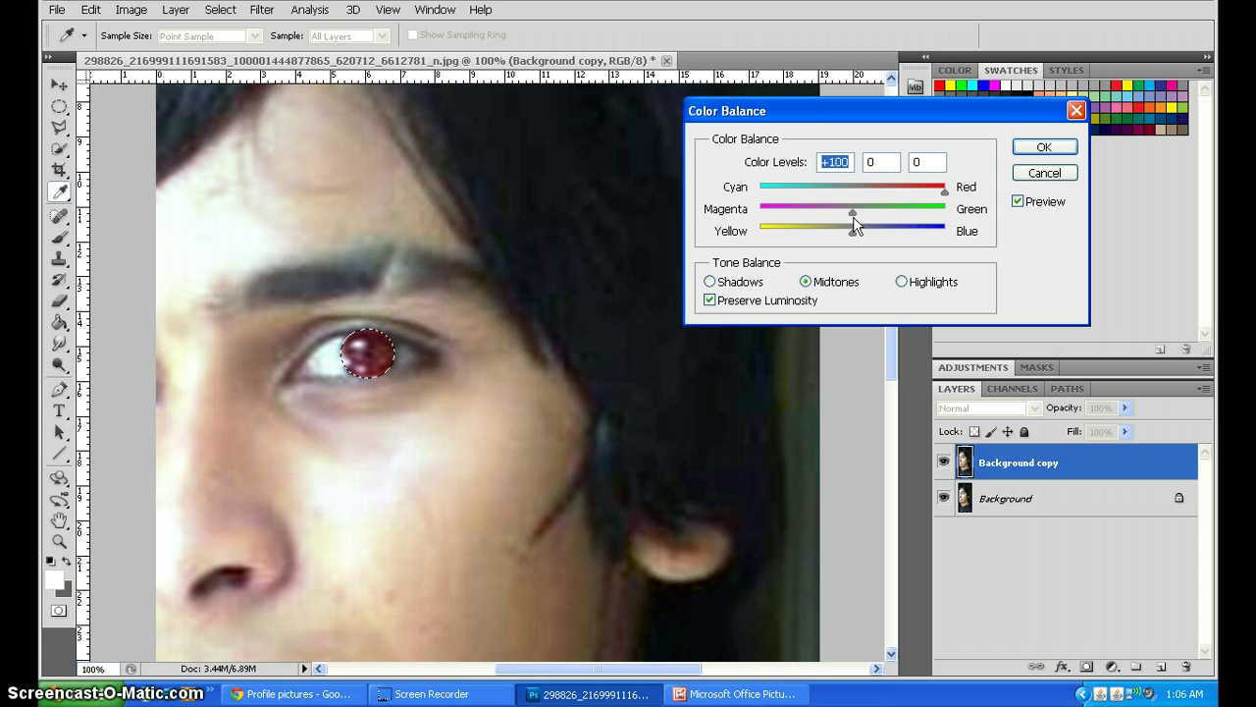
left_click_drag(853, 212, 776, 212)
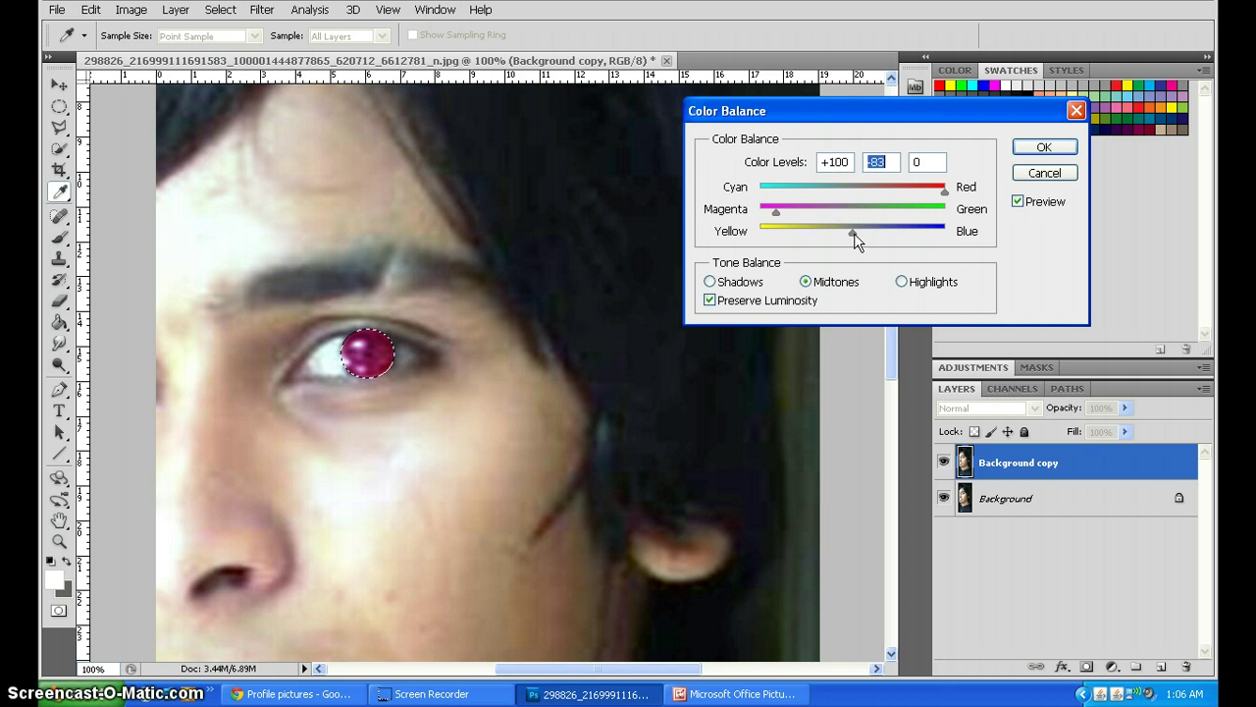
left_click_drag(853, 234, 759, 233)
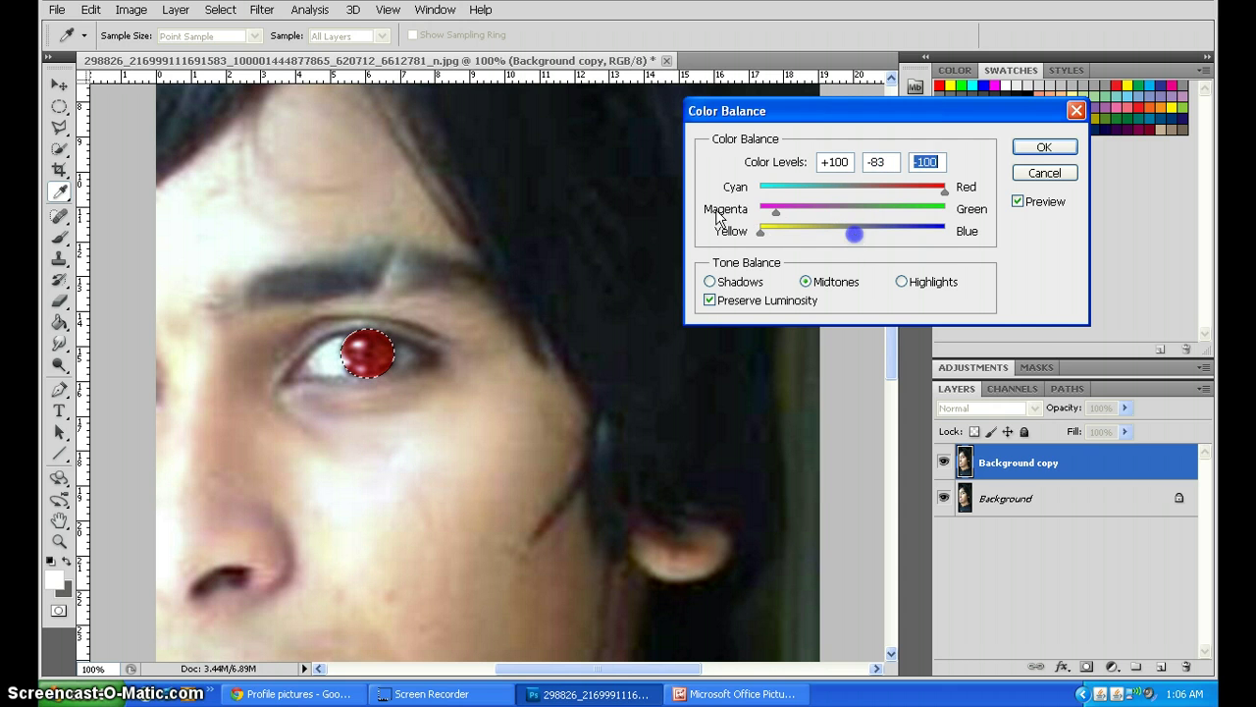
left_click(1030, 147)
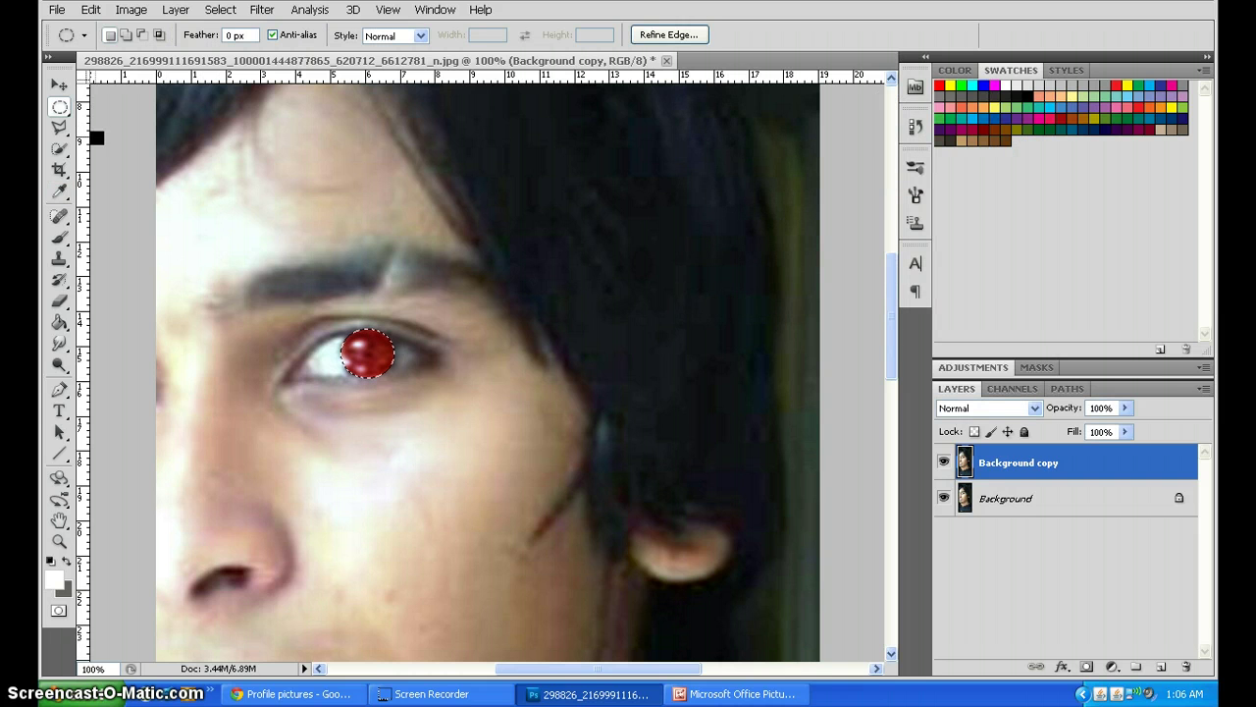
key("ctrl+d")
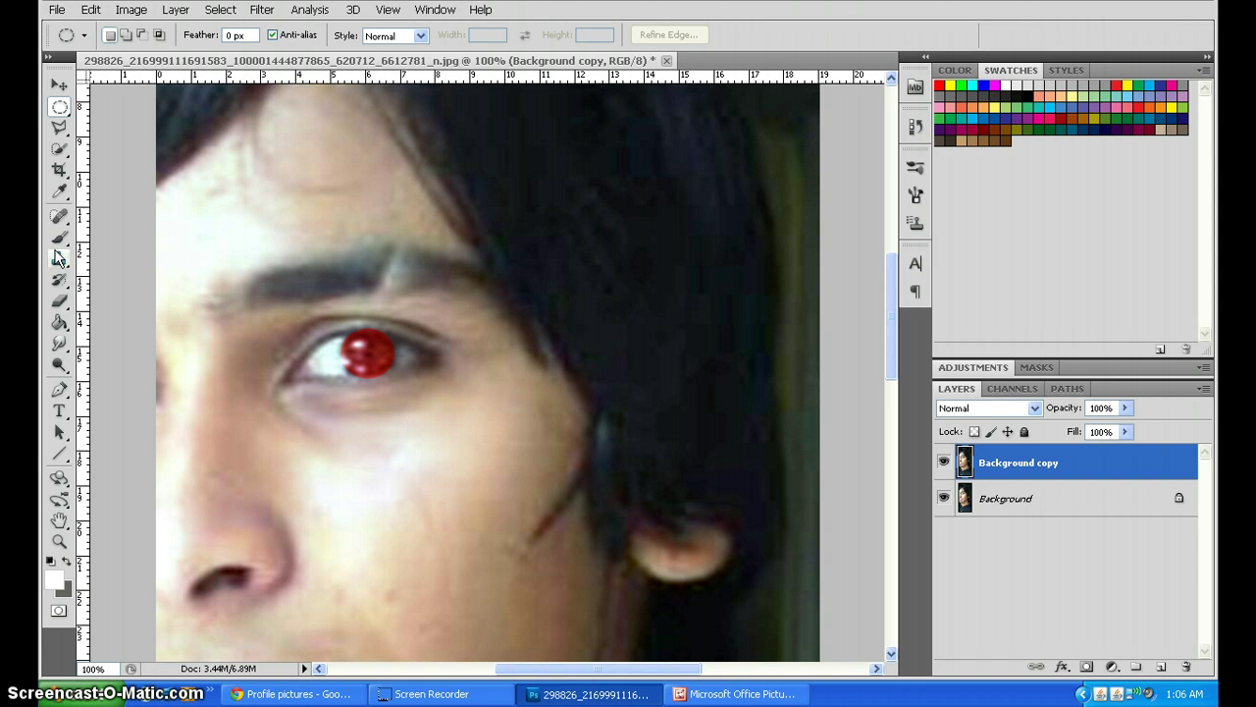
Step: Erase the red overflow along the upper and lower eyelids around the iris with the Eraser tool
left_click(61, 301)
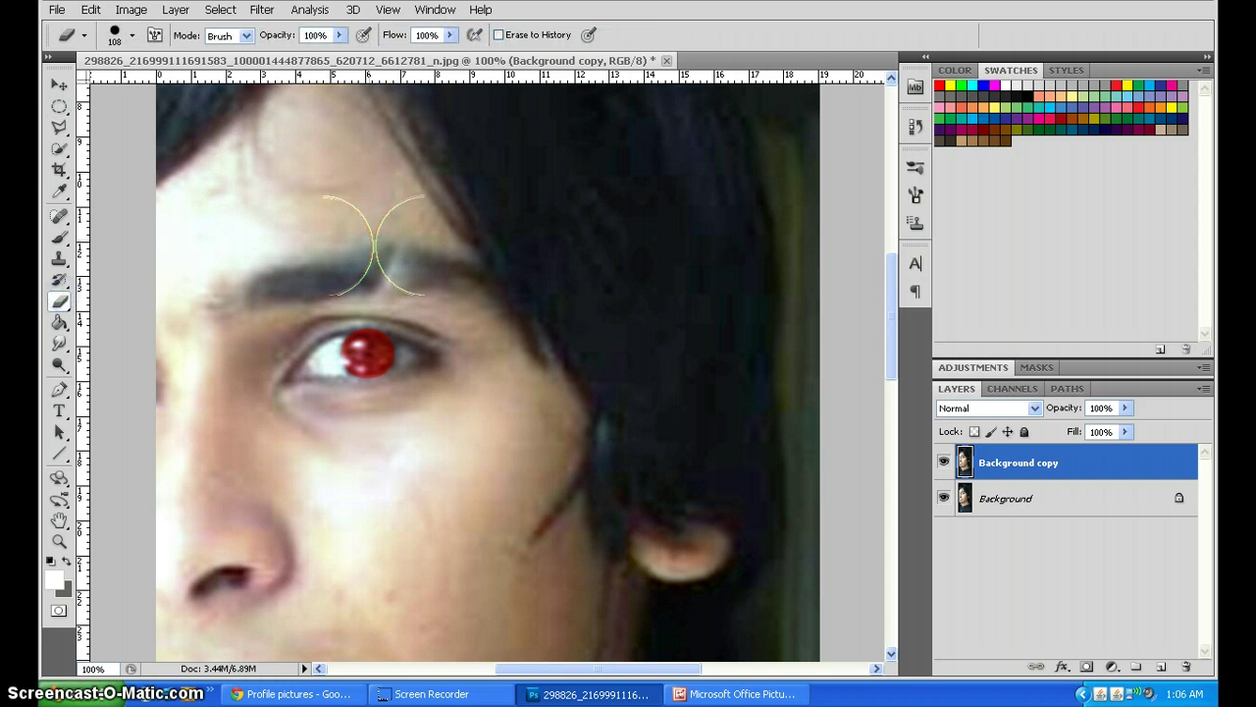
key("ctrl+plus")
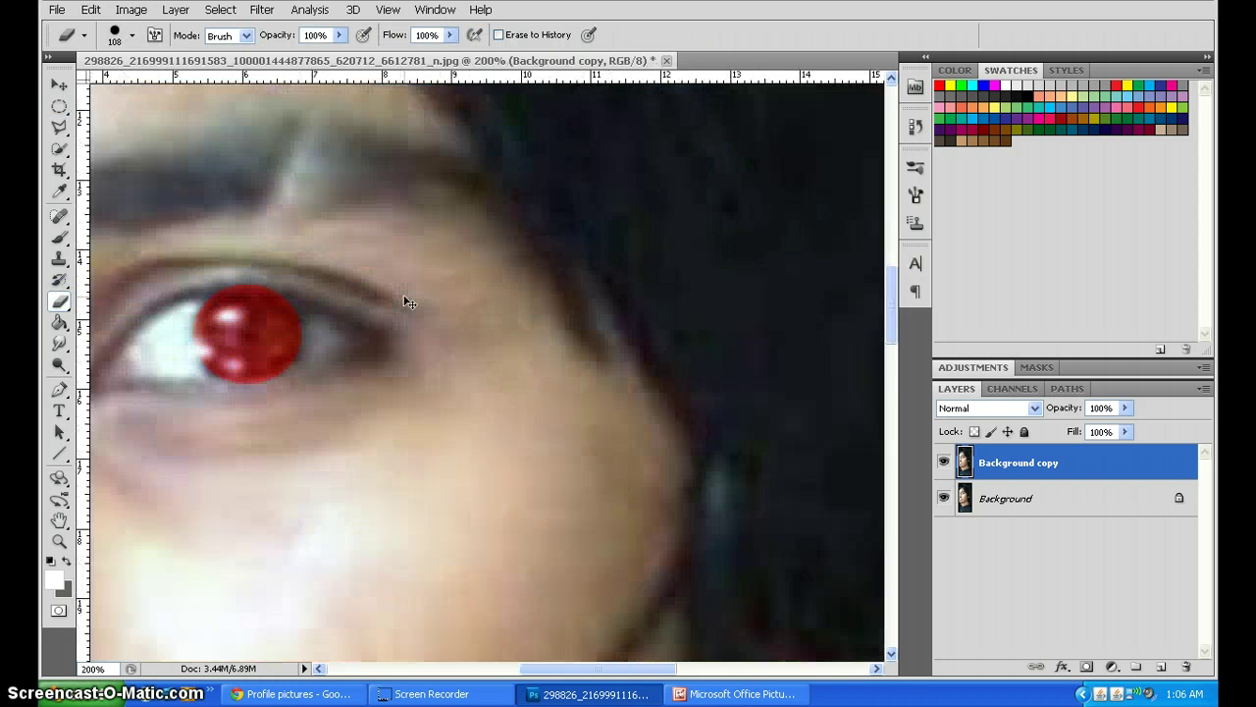
left_click(262, 193)
left_click(238, 191)
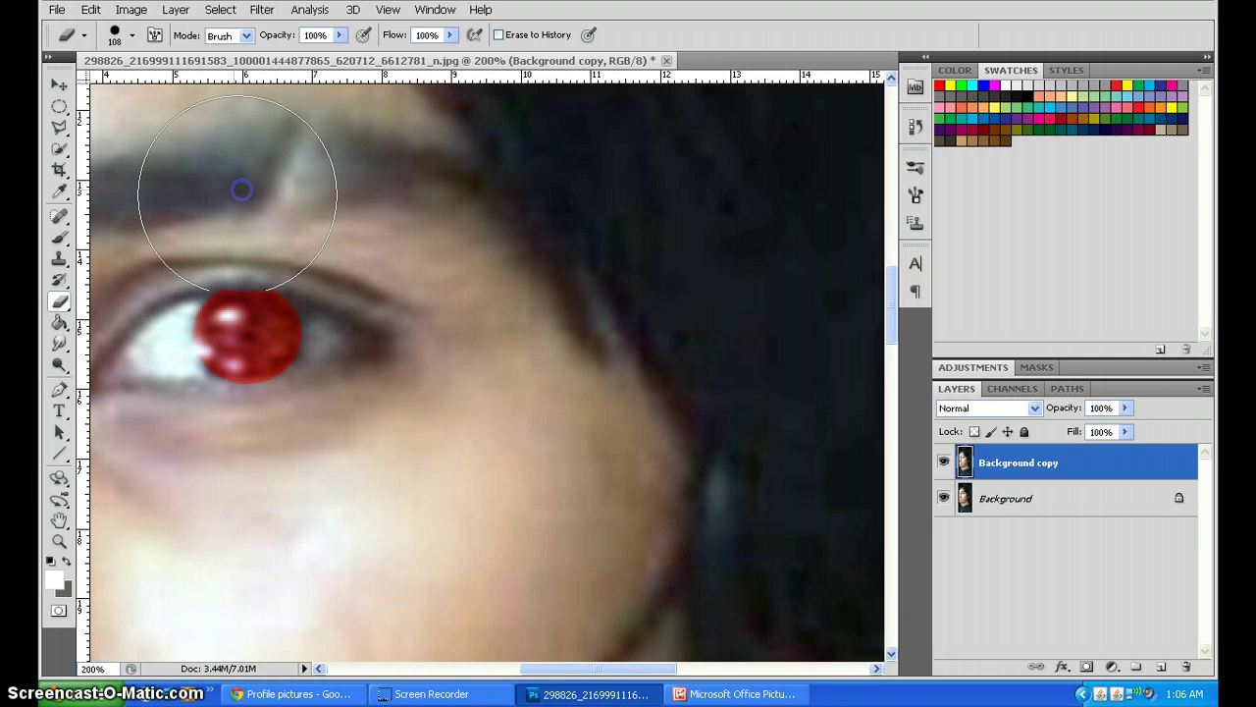
left_click(197, 200)
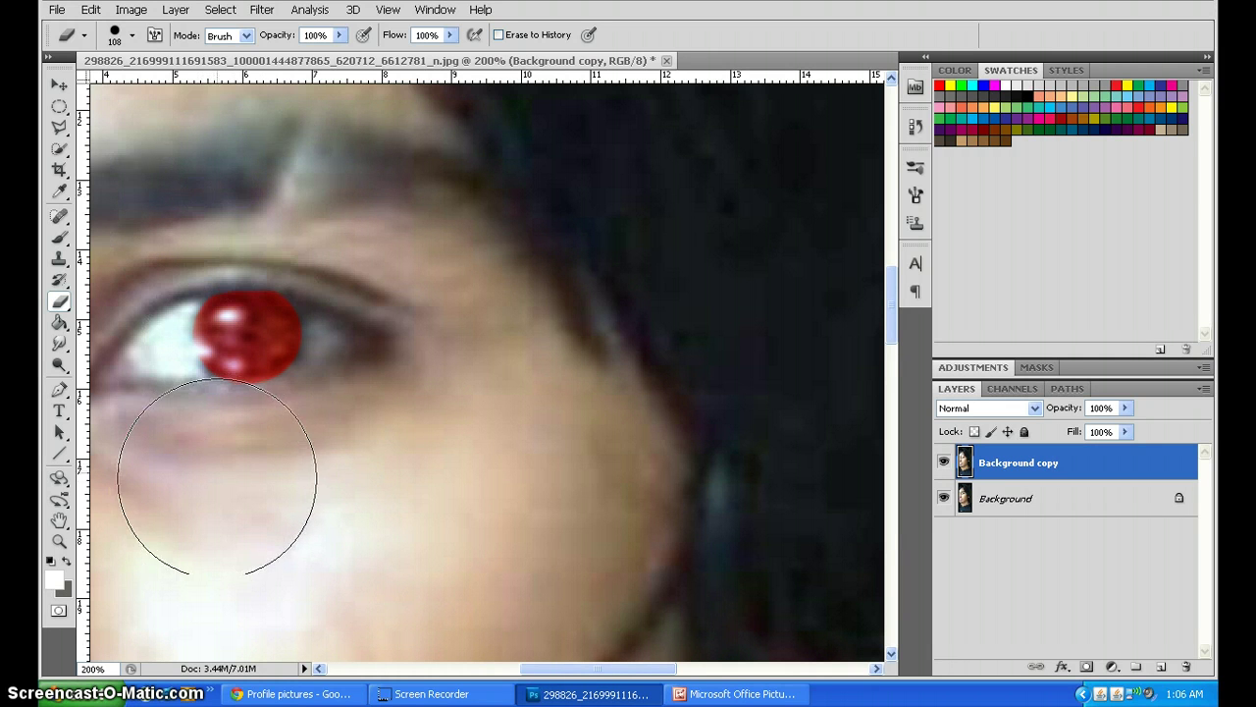
left_click(216, 479)
left_click(253, 478)
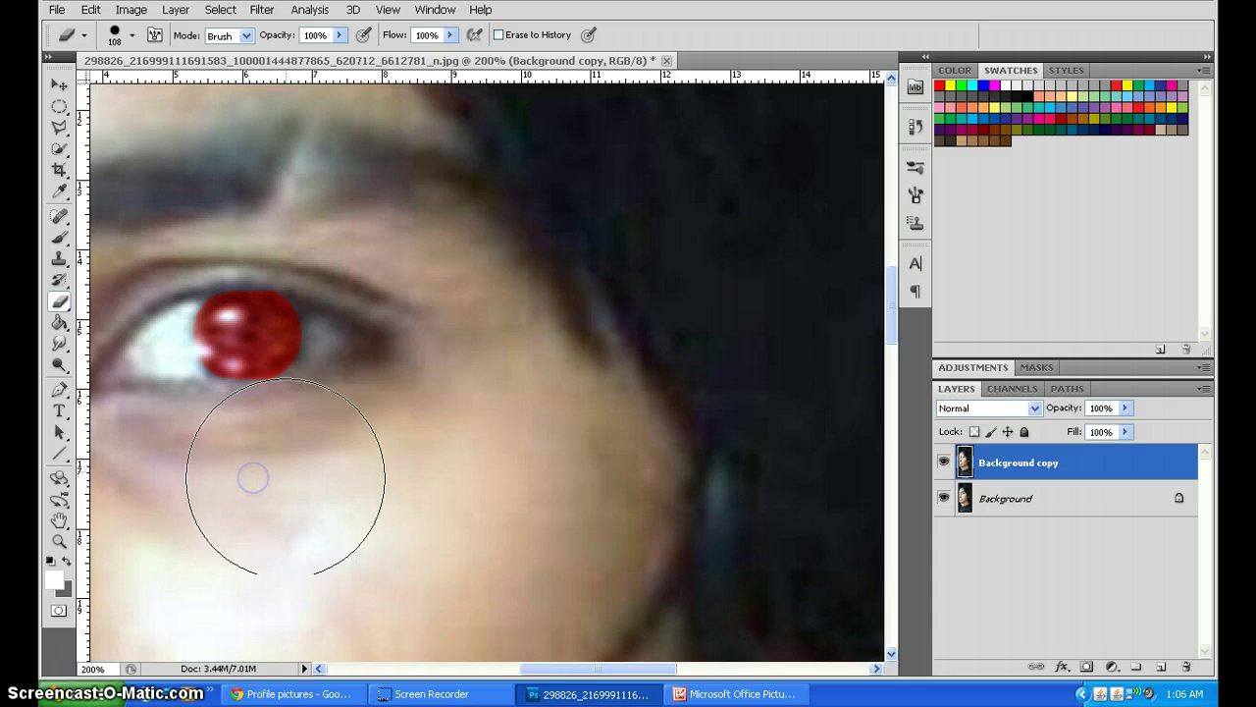
left_click(288, 471)
left_click(310, 467)
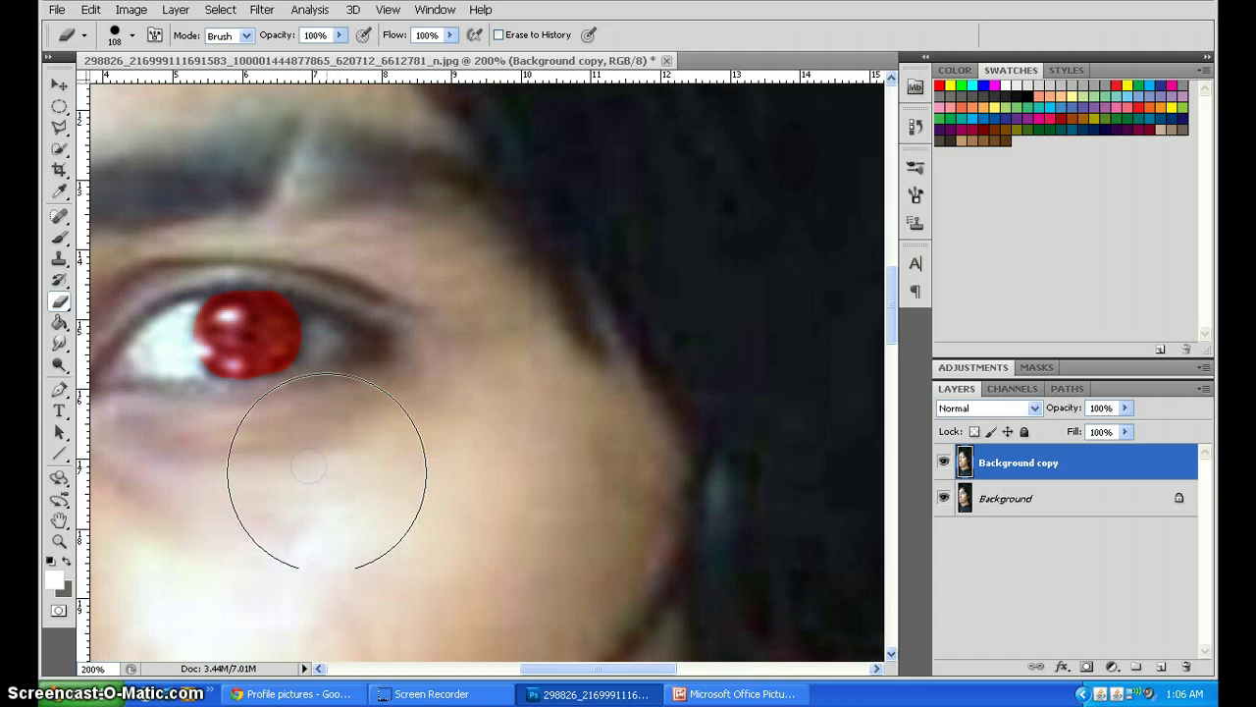
left_click(261, 474)
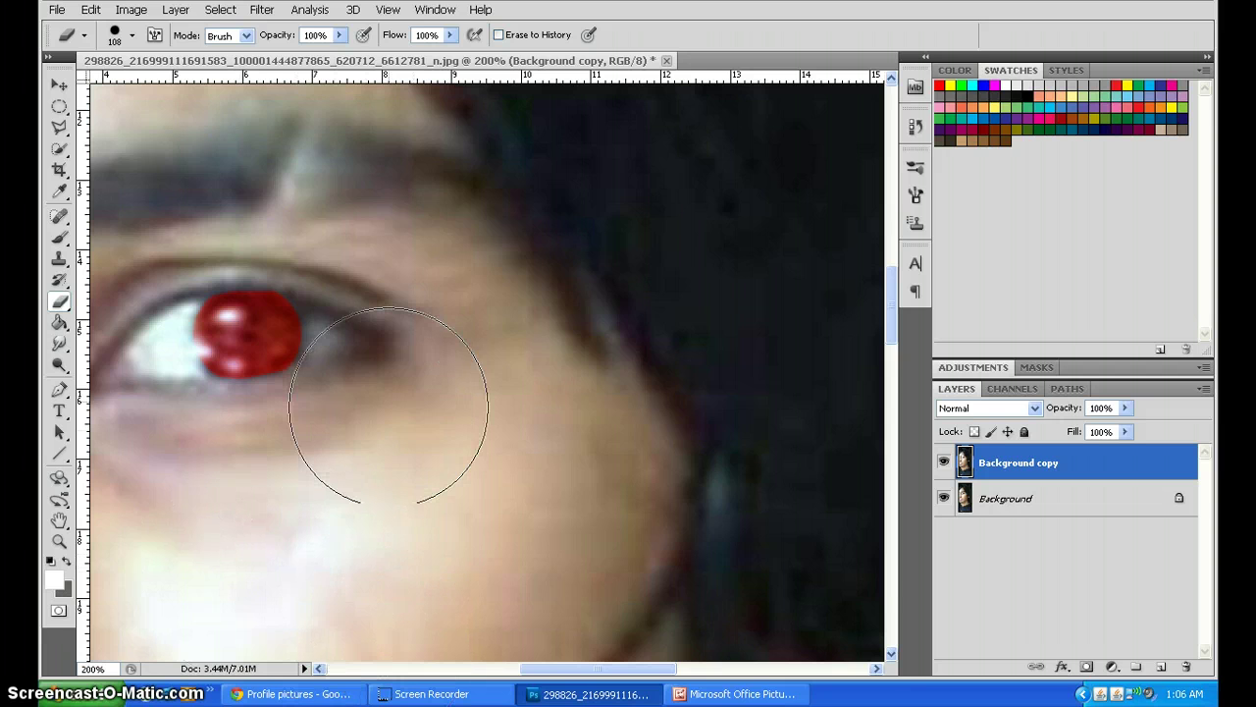
key("ctrl+minus")
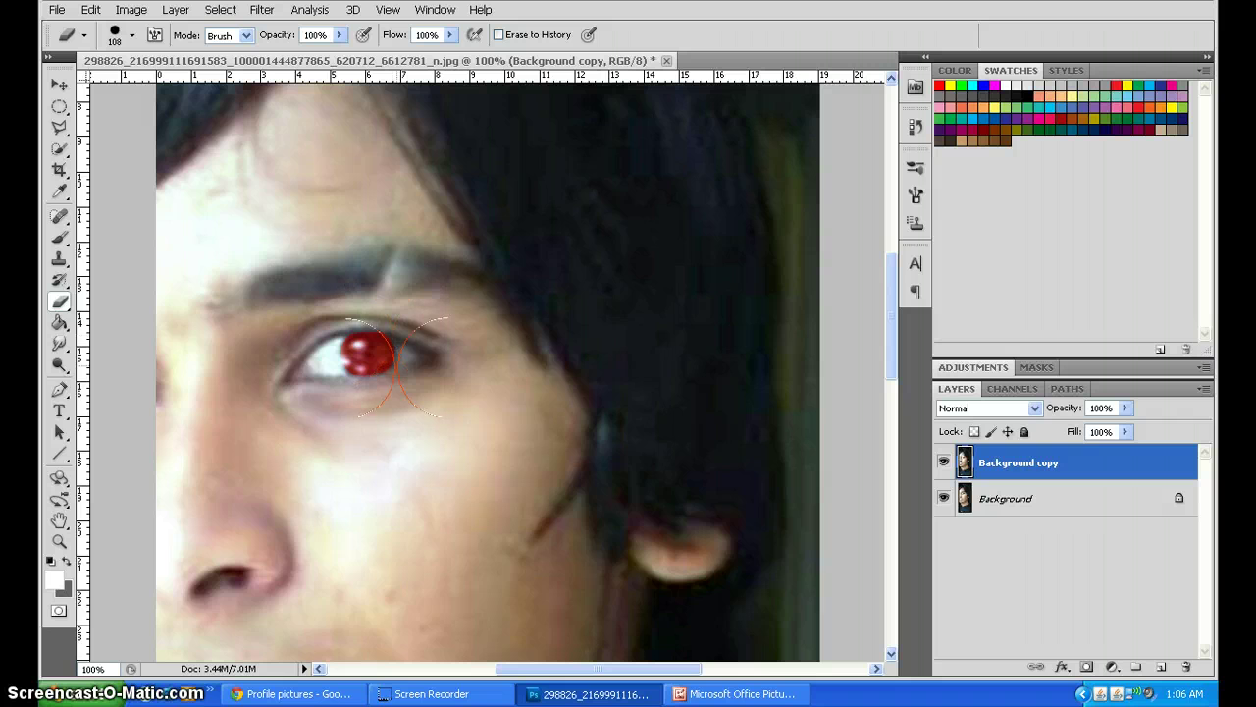
Step: Open Sharingan_Overview_by_KingAciD.png in Photoshop from the items folder inside D:\cs5 adobe photoshop
left_click(106, 694)
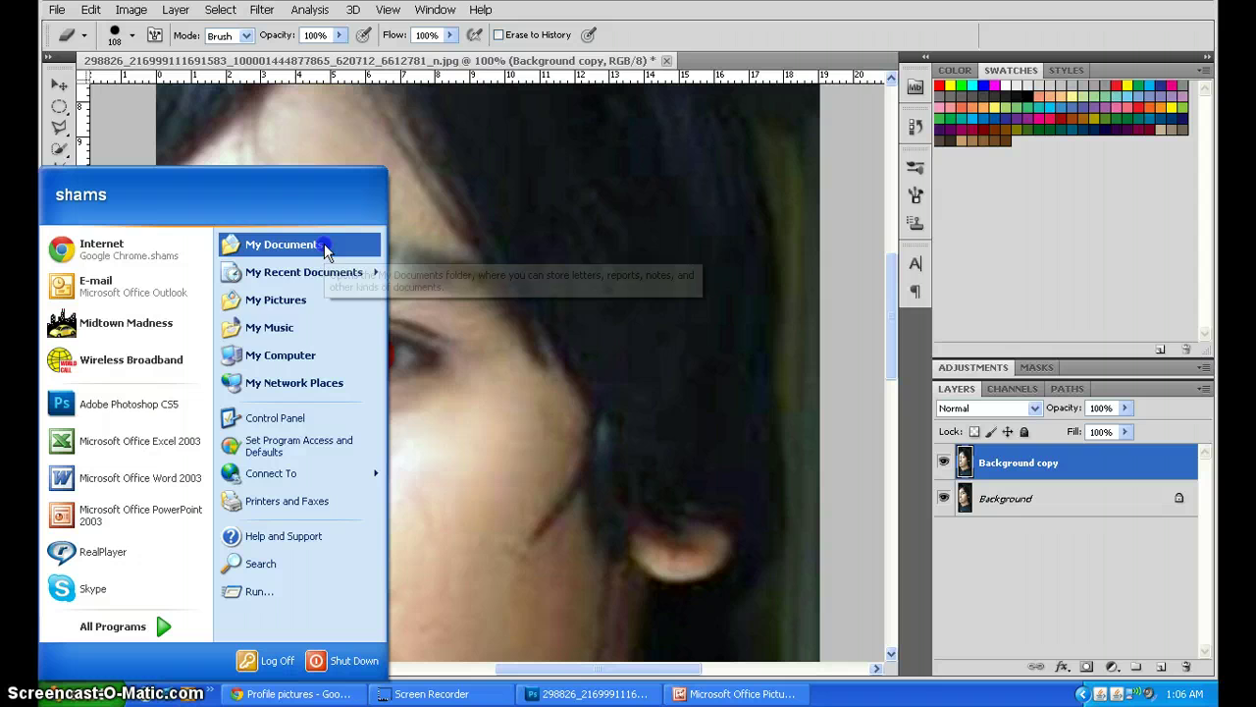
left_click(298, 358)
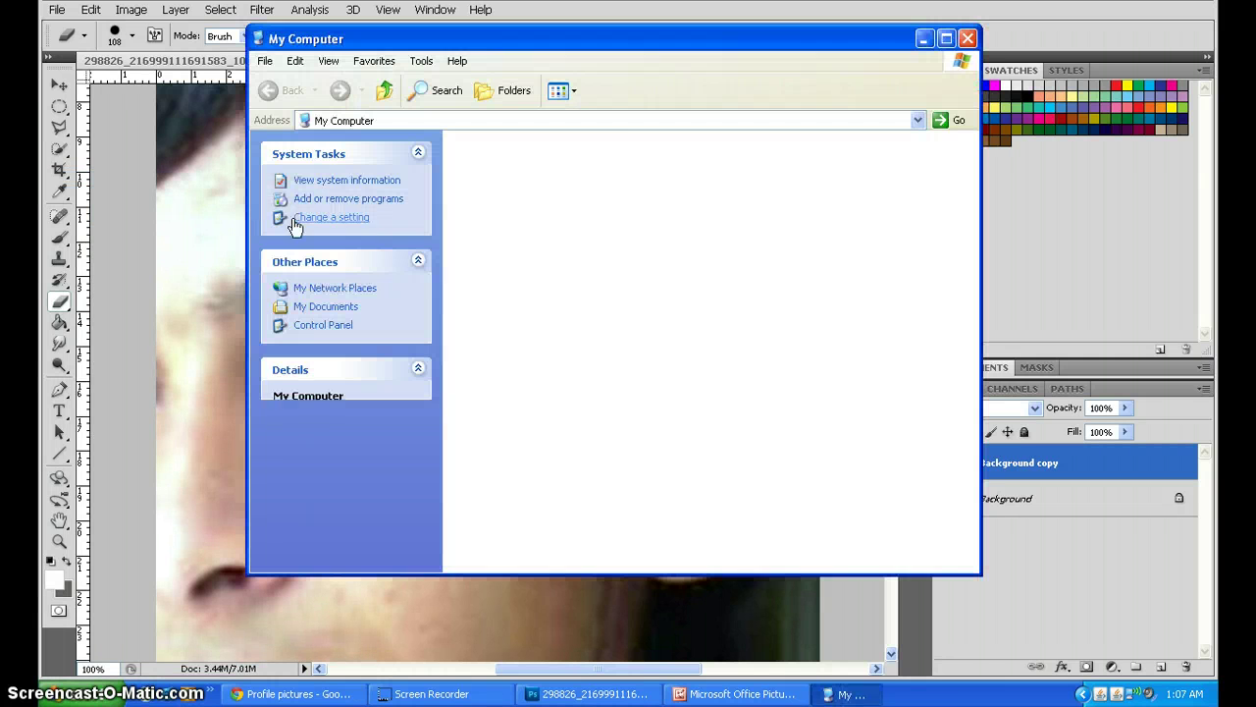
double_click(535, 162)
double_click(537, 267)
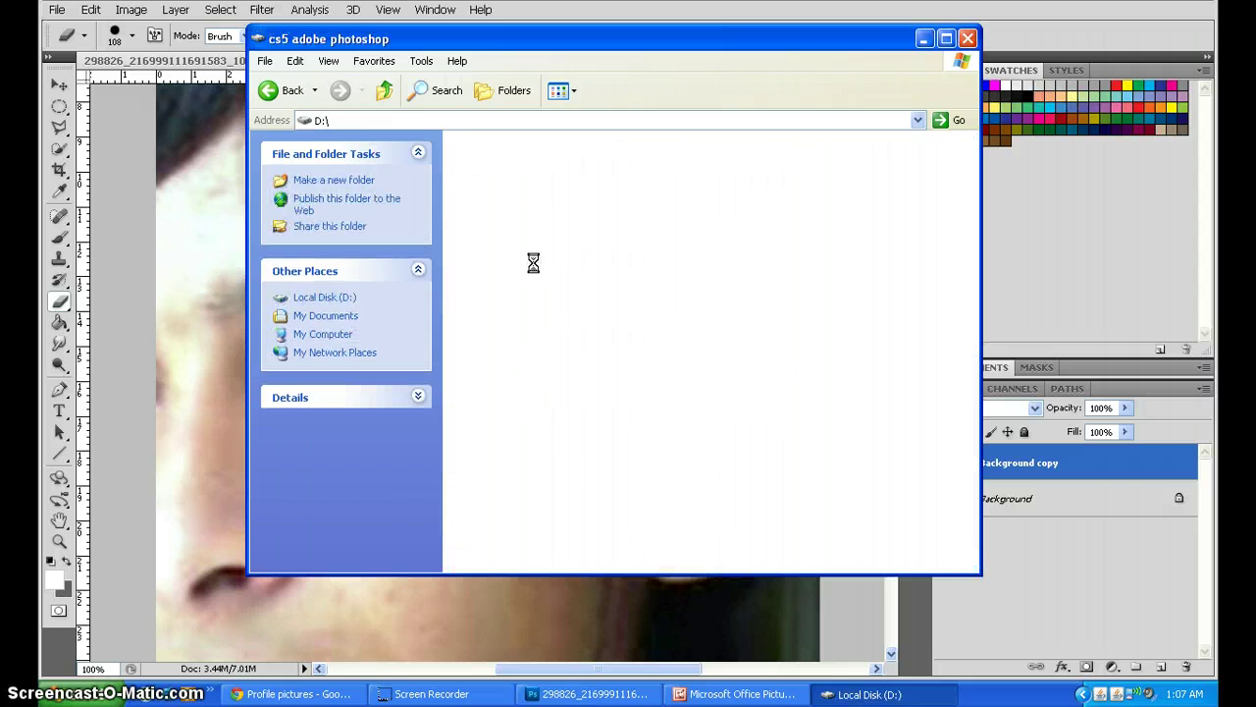
left_click(507, 312)
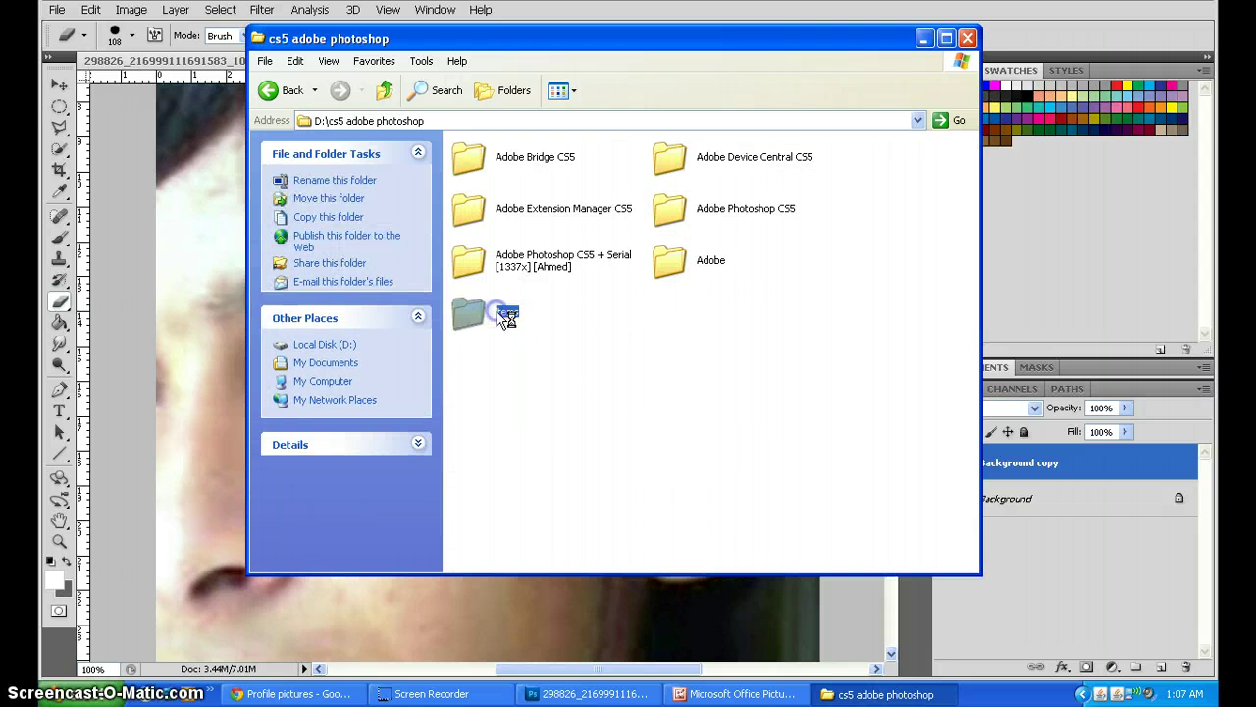
double_click(504, 312)
left_click_drag(488, 463, 215, 72)
left_click_drag(808, 78, 730, 59)
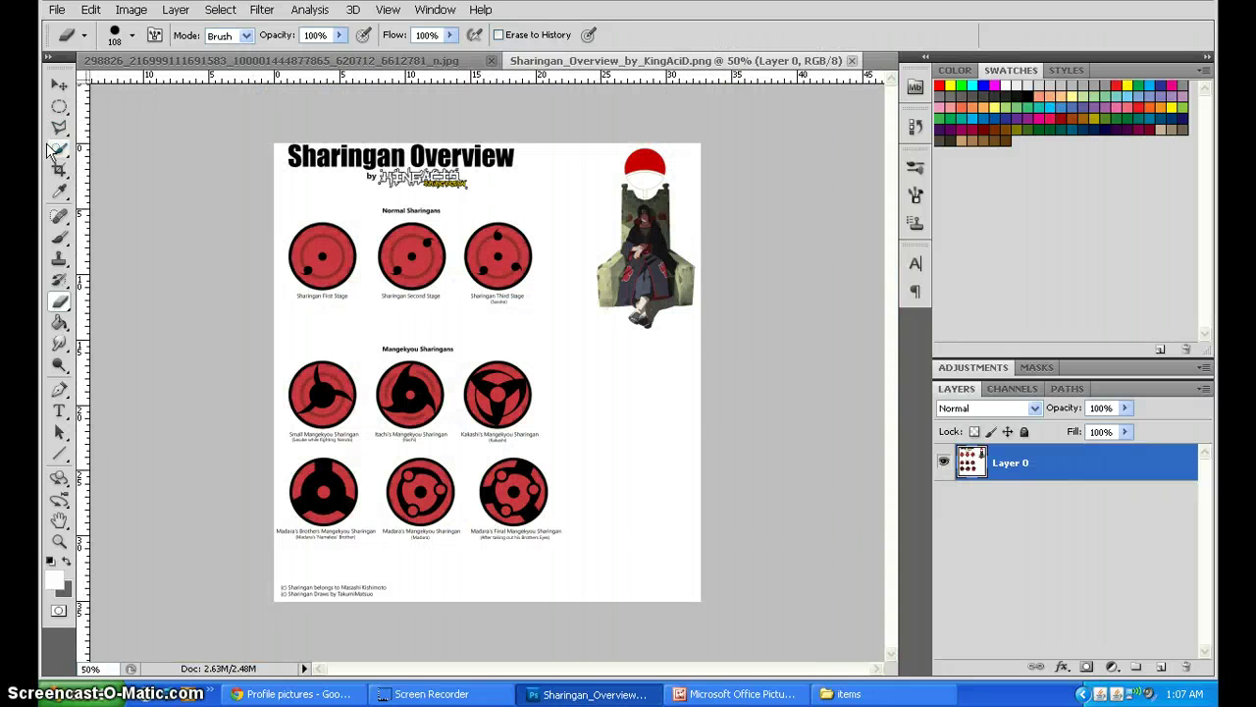
Step: Select the whole Kakashi's Mangekyou Sharingan circle with the Quick Selection tool
left_click(59, 149)
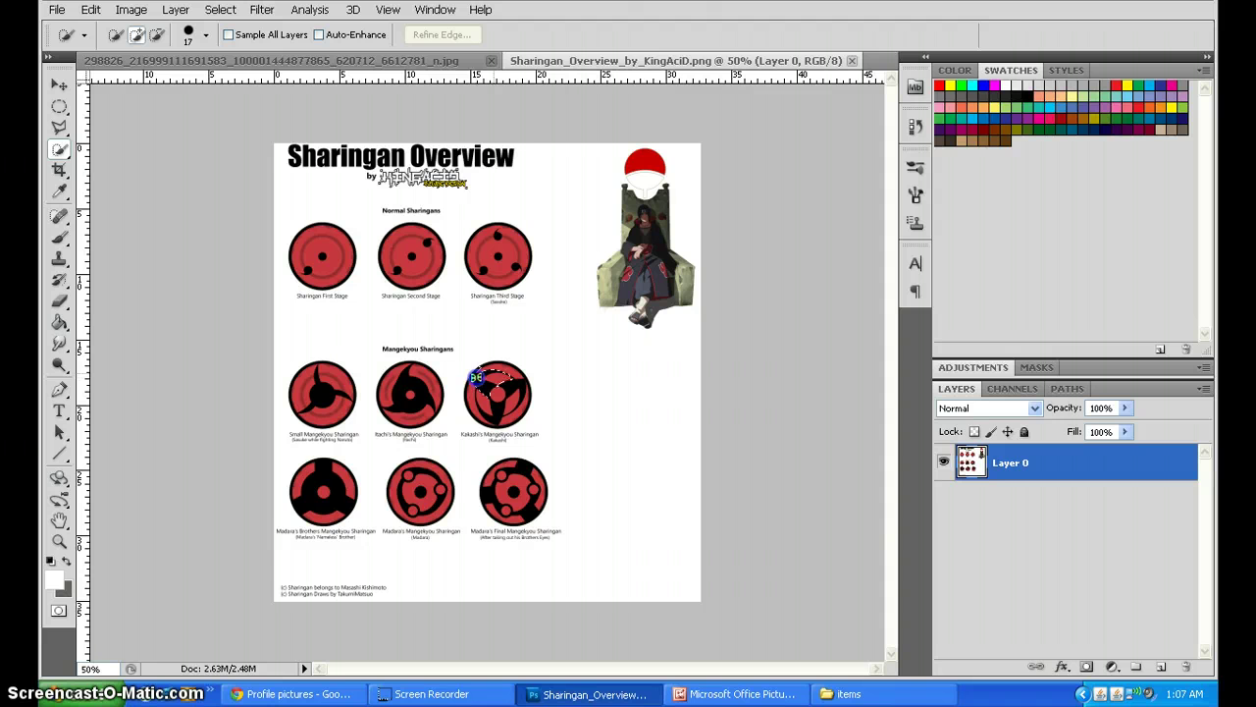
left_click(476, 378)
left_click_drag(476, 378, 490, 395)
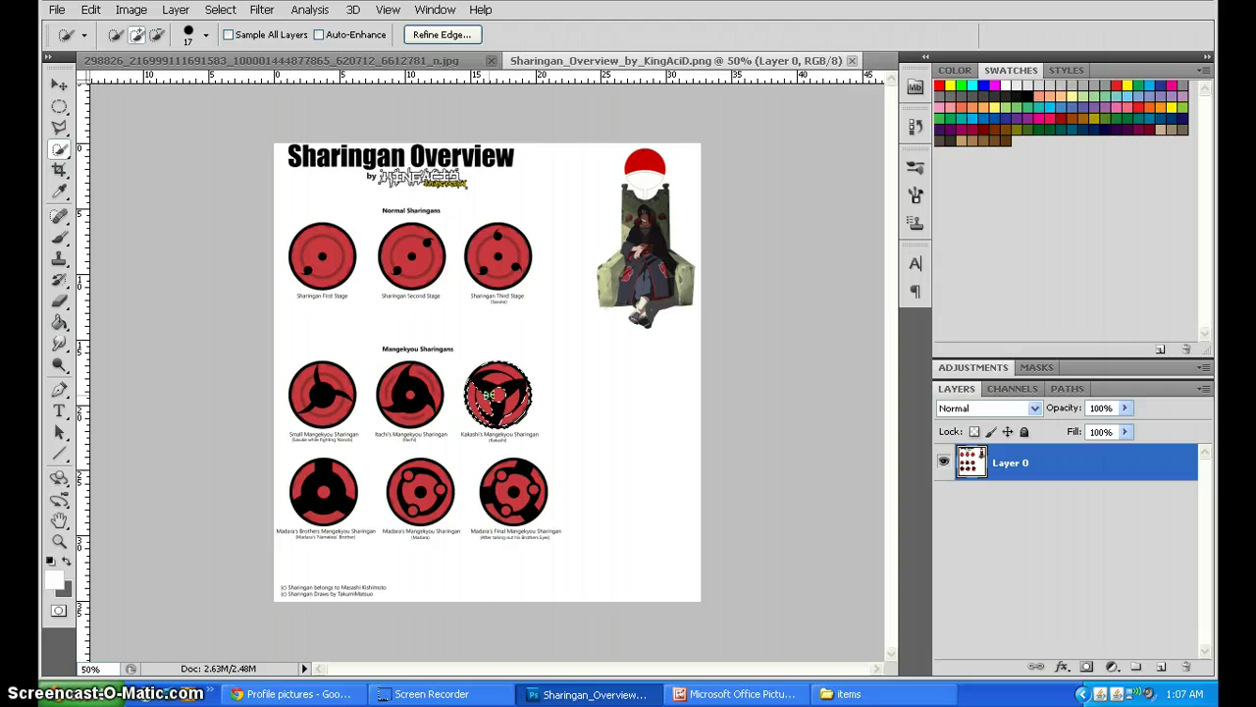
left_click(513, 410)
Step: Move the selected Sharingan into the portrait and scale it to 41.22% in width and height, centred over the red iris
left_click(59, 85)
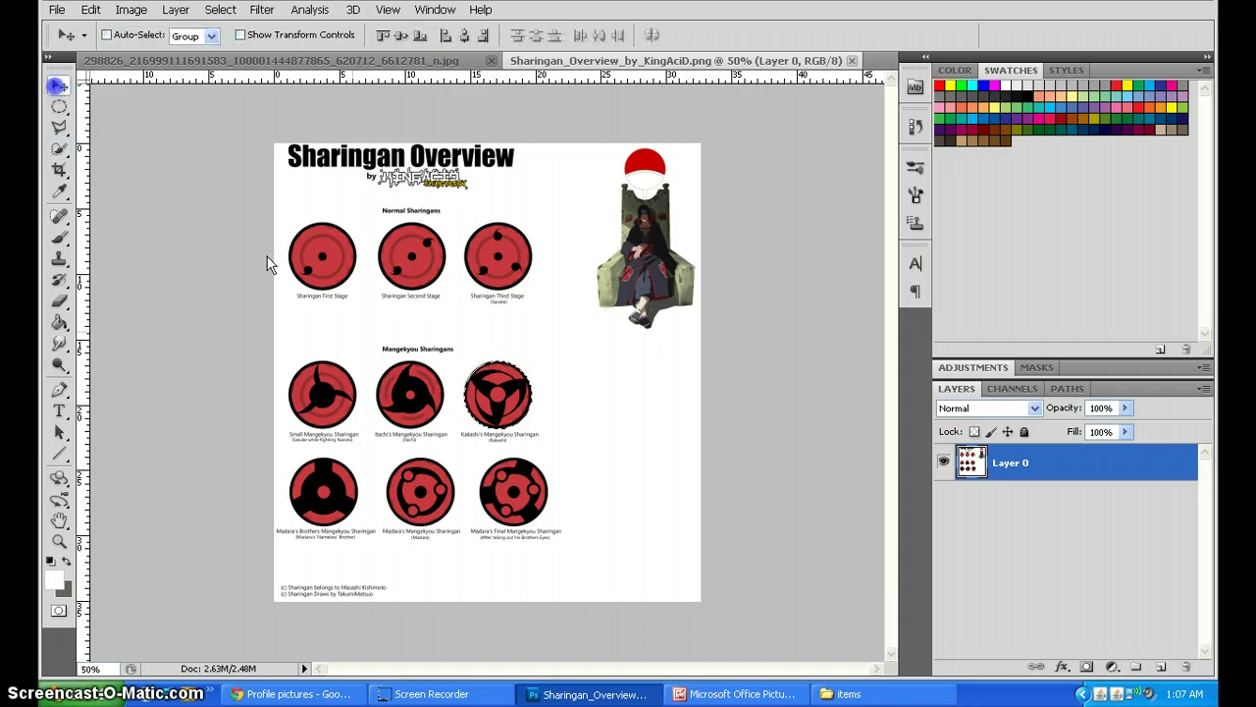
left_click_drag(494, 401, 472, 335)
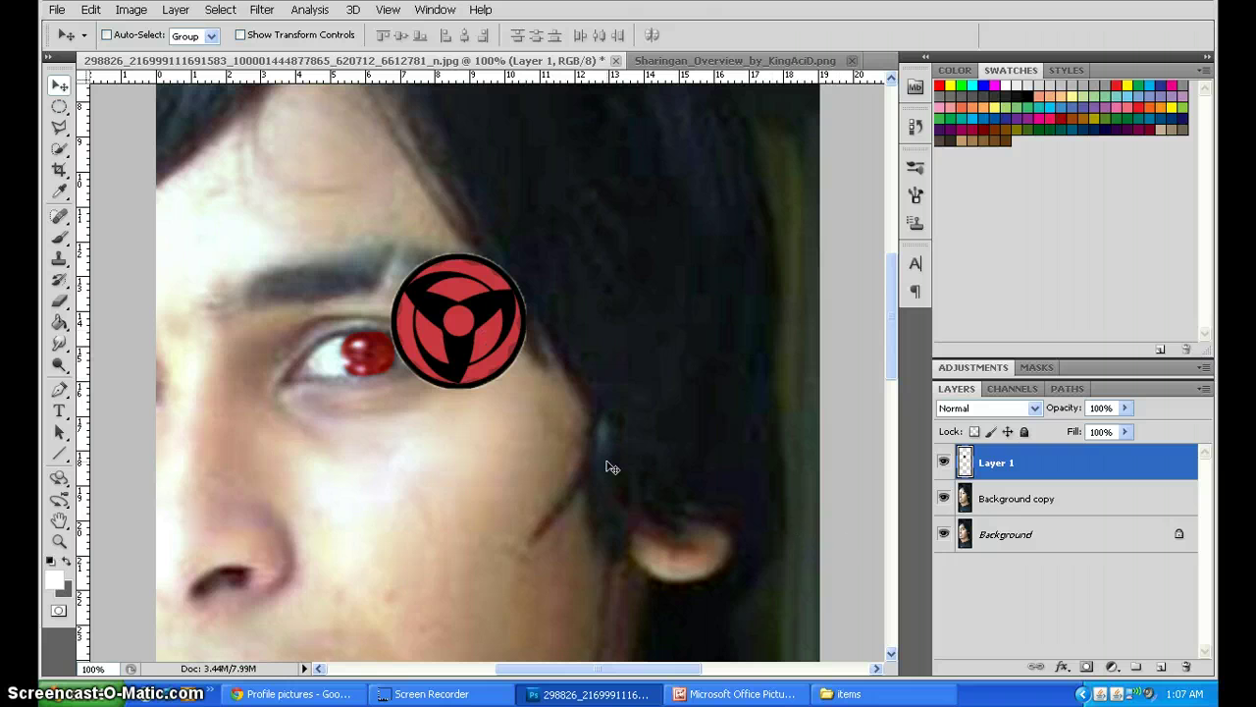
key("ctrl+t")
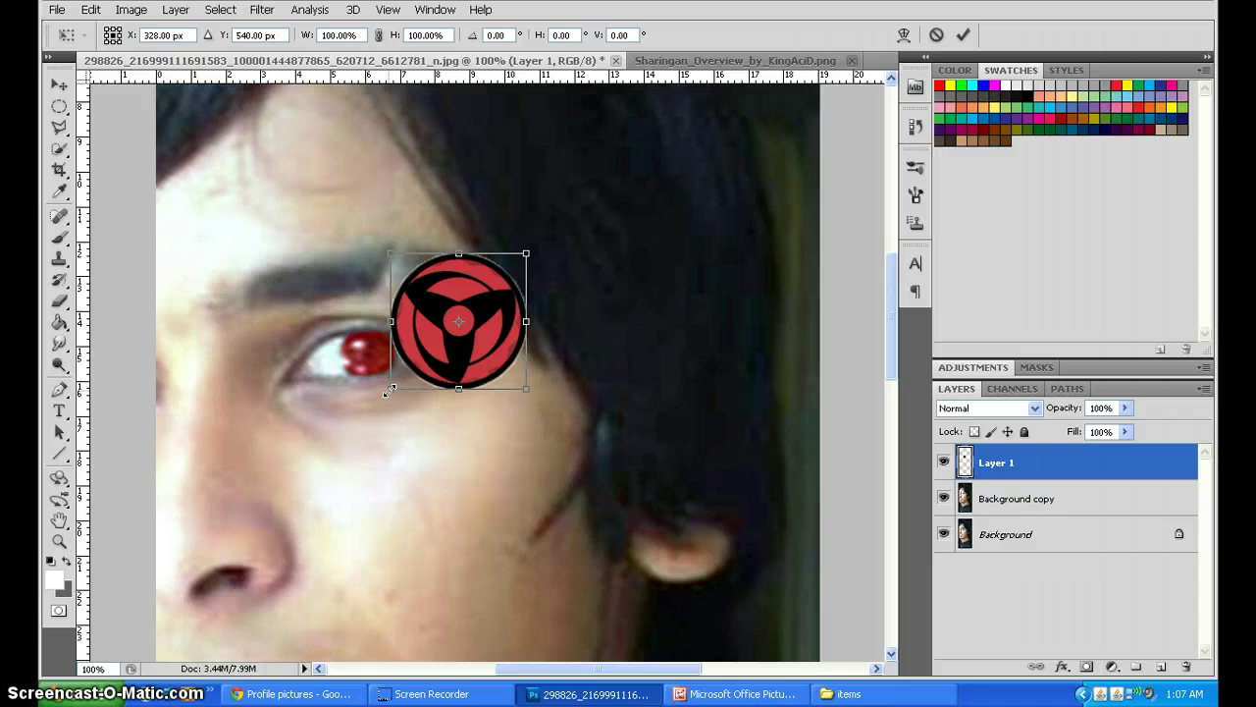
mouse_move(390, 391)
left_mouse_down()
mouse_move(425, 355)
mouse_move(474, 346)
mouse_move(453, 368)
mouse_move(378, 376)
left_mouse_up()
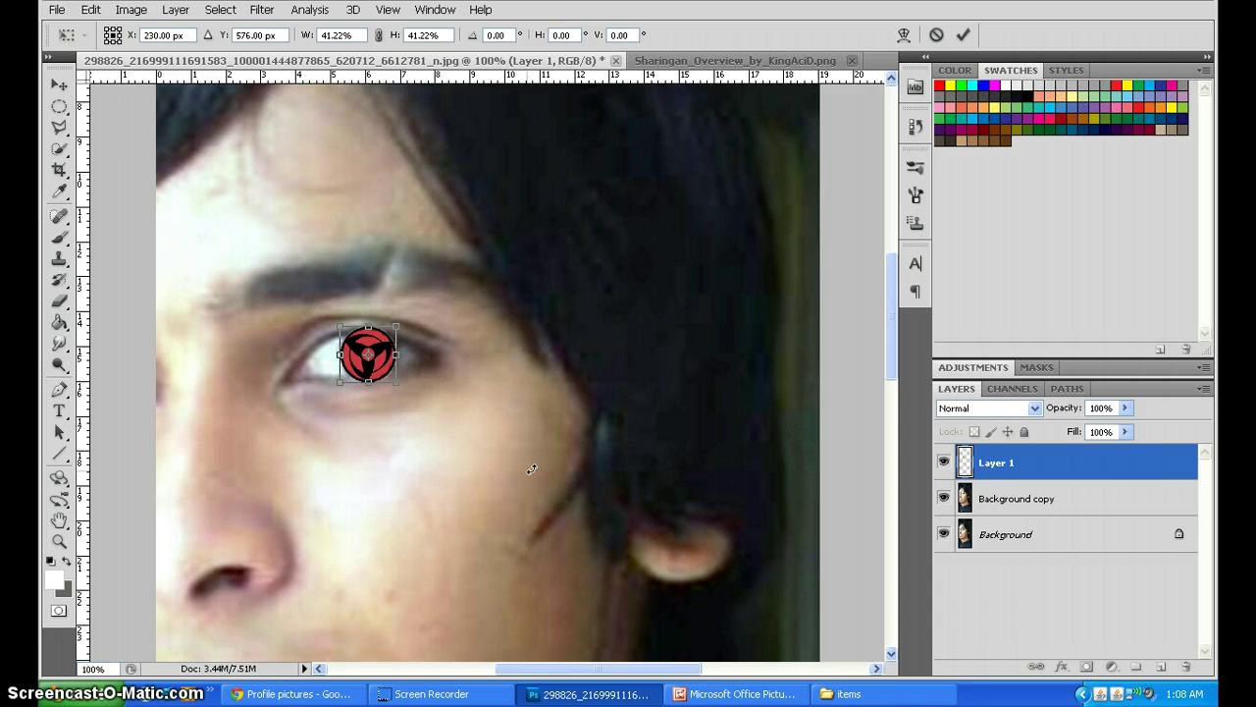
Step: Lower the opacity of the Sharingan layer to 40%
left_click(1126, 408)
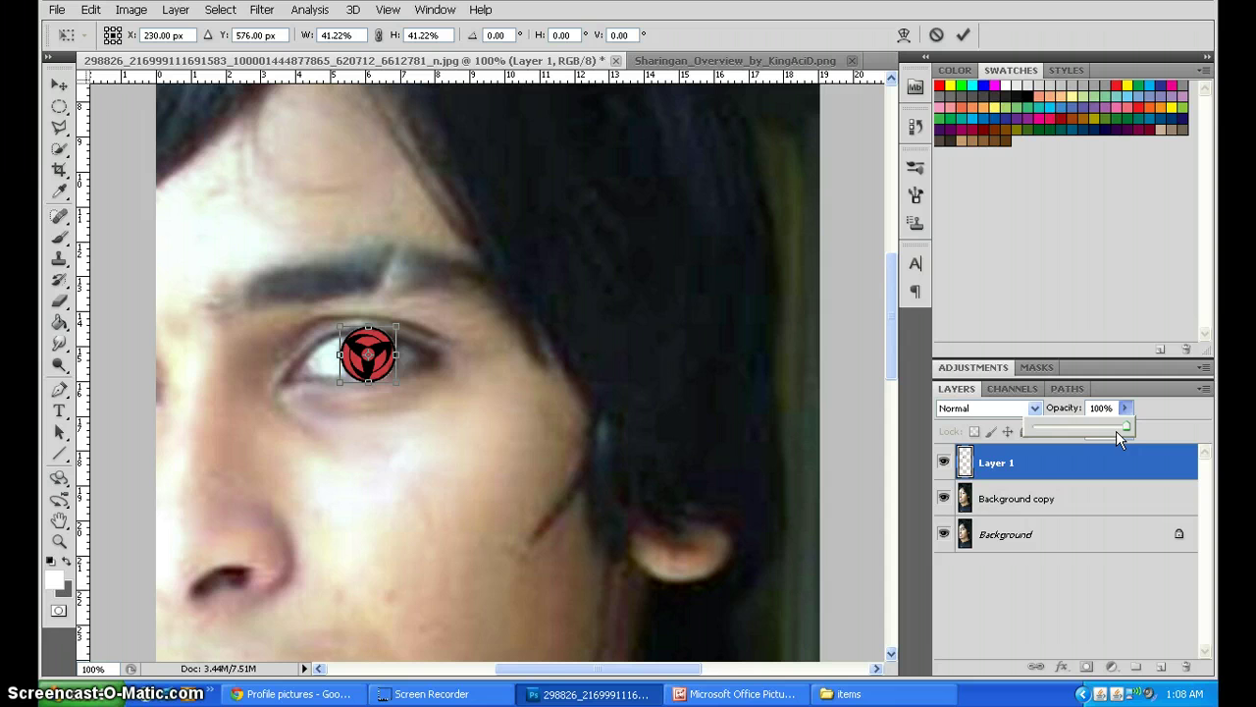
left_click(1126, 430)
left_click_drag(1125, 427, 1070, 429)
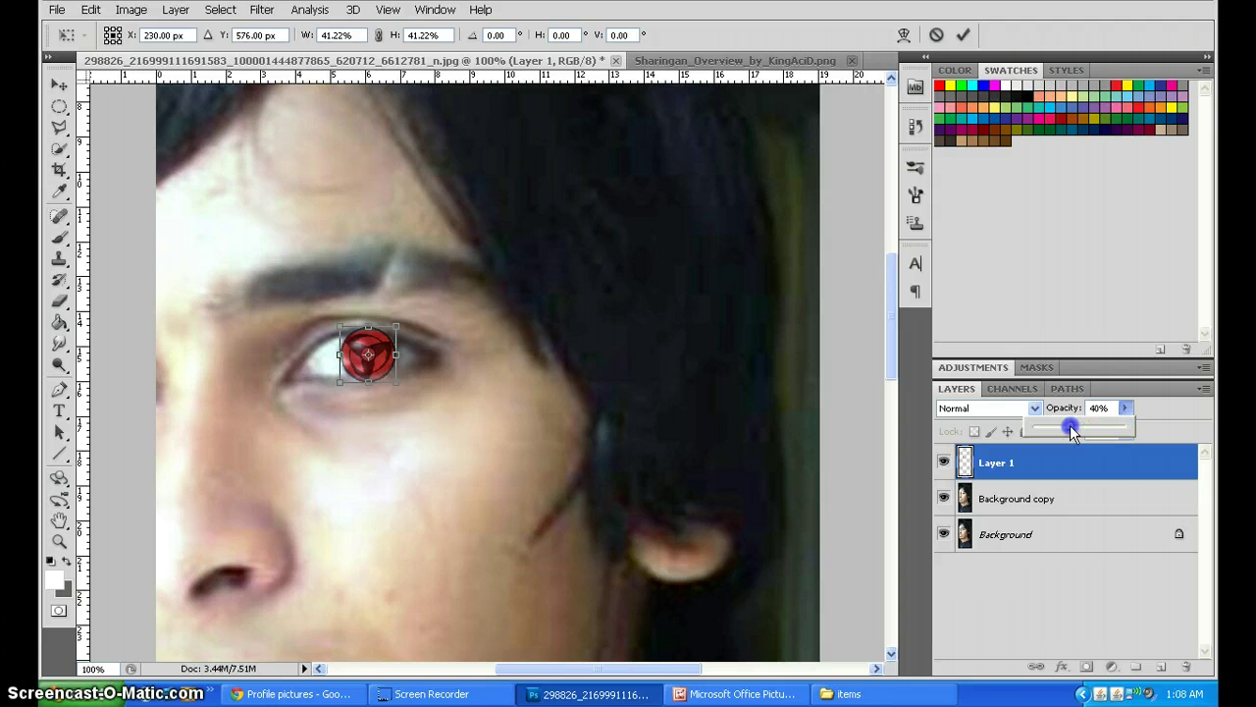
Step: Apply the pending transform, then scale the Sharingan layer down further to 90.98% in width and height over the iris
left_click(58, 86)
left_click(527, 256)
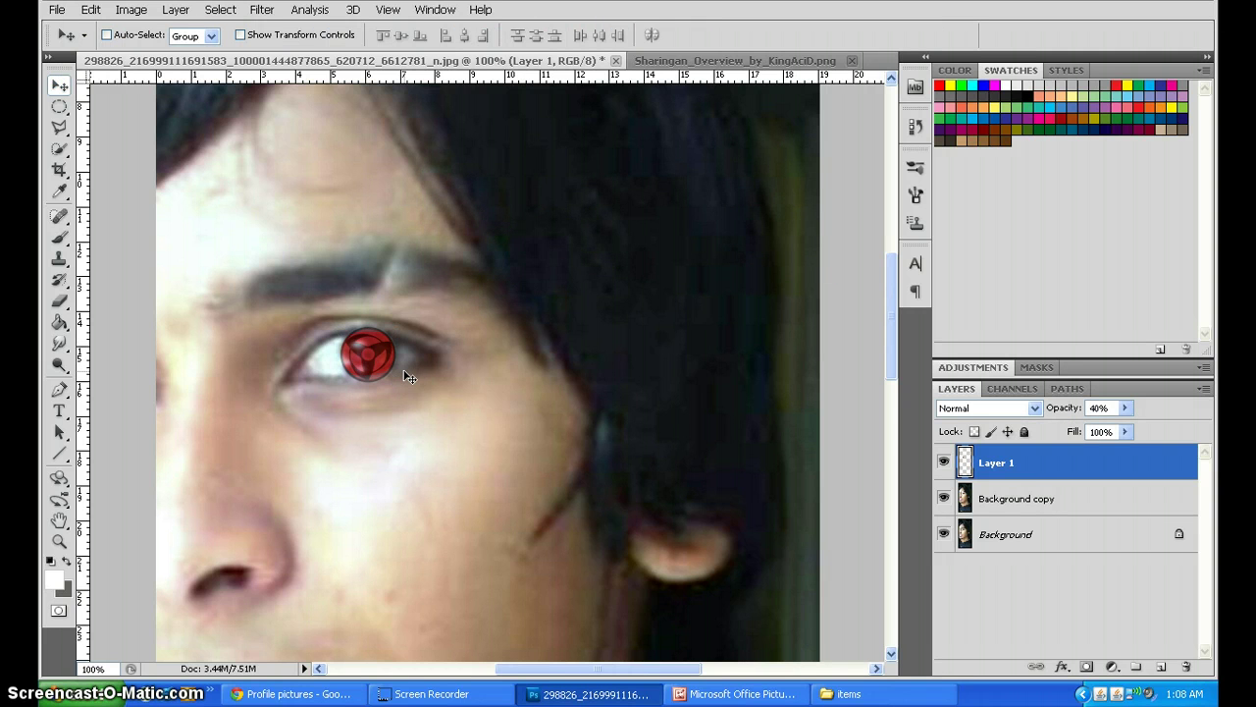
key("ctrl+plus")
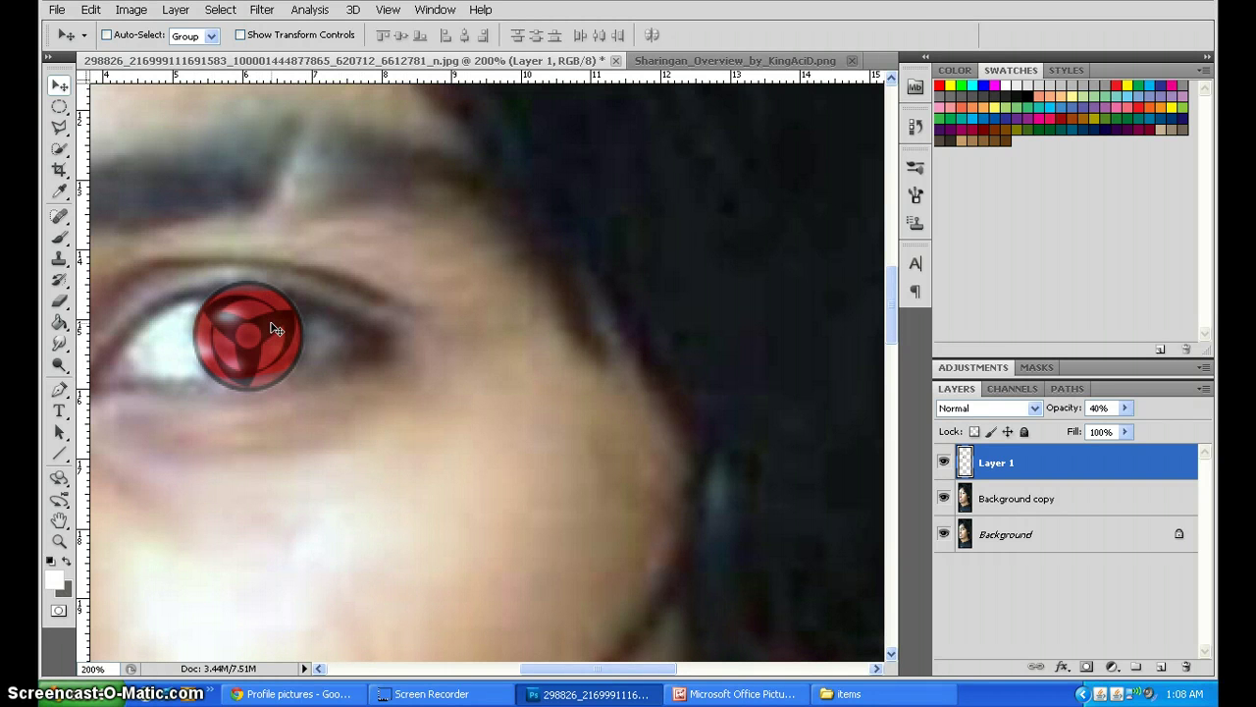
key("ctrl+t")
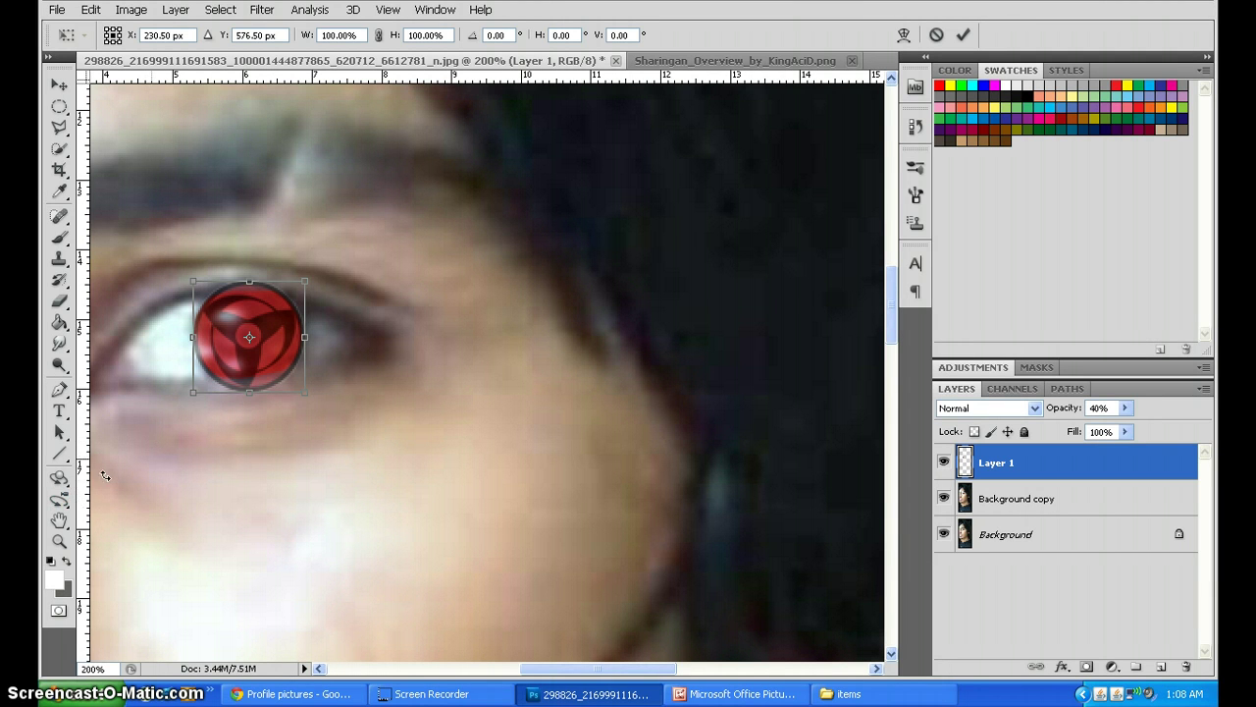
left_click_drag(192, 397, 195, 396)
left_click_drag(271, 372, 271, 371)
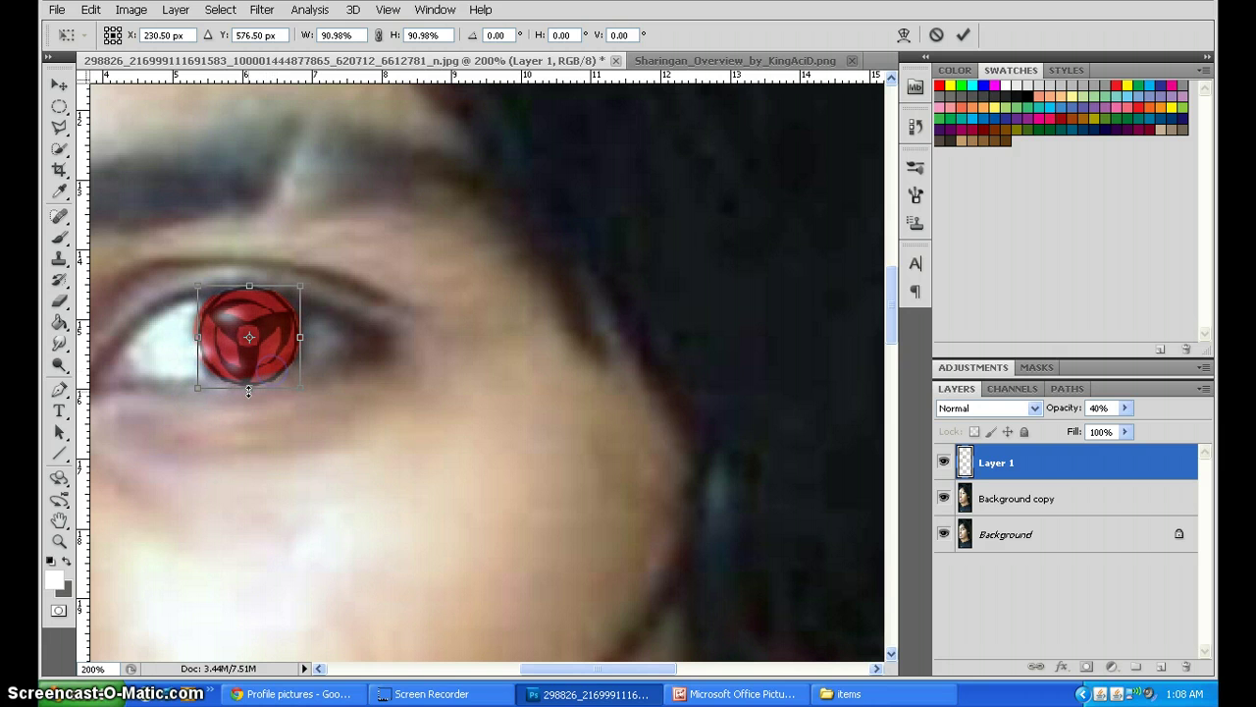
left_click(59, 85)
left_click(528, 258)
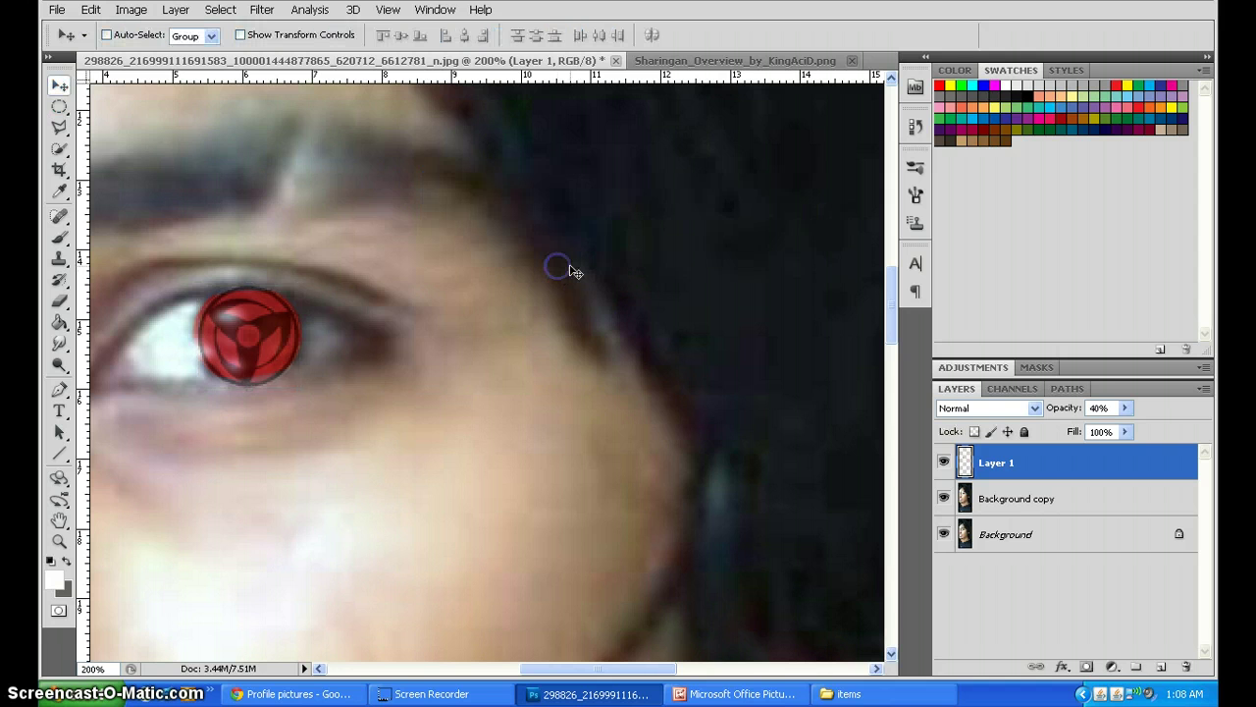
Step: Erase the outer rim of the Sharingan layer all around the iris with a hard 28 px eraser
left_click(59, 301)
right_click(514, 239)
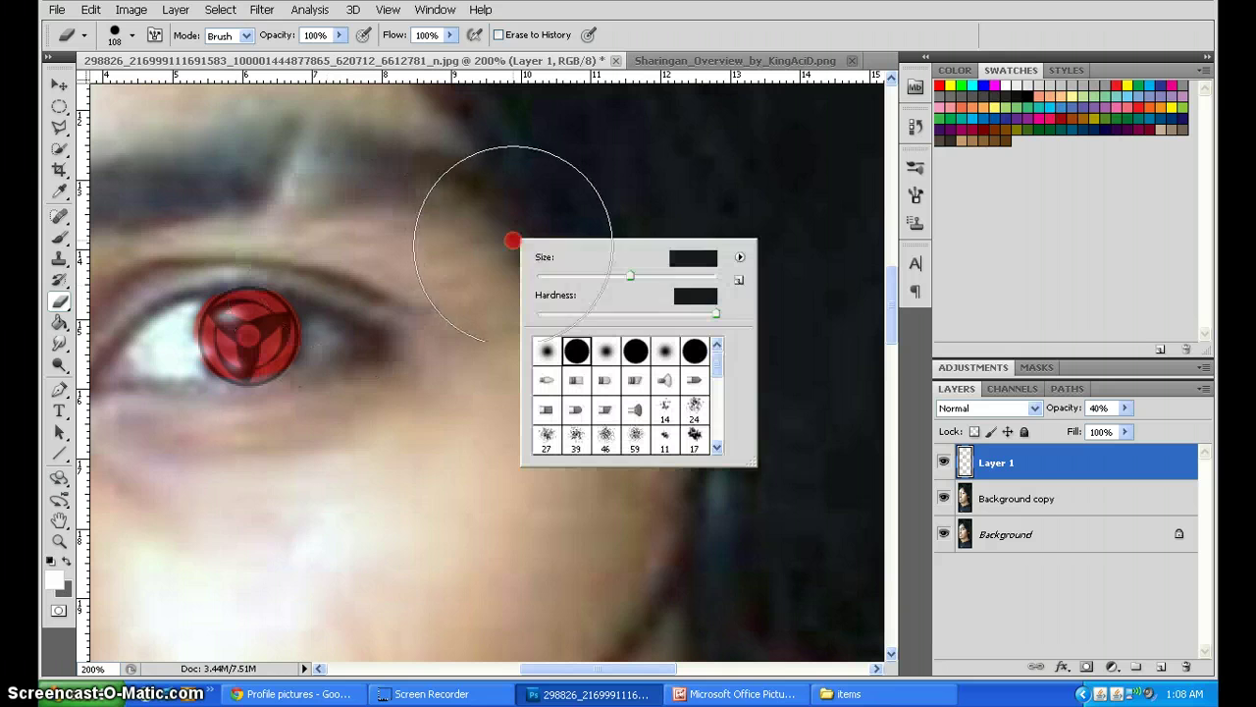
left_click(547, 277)
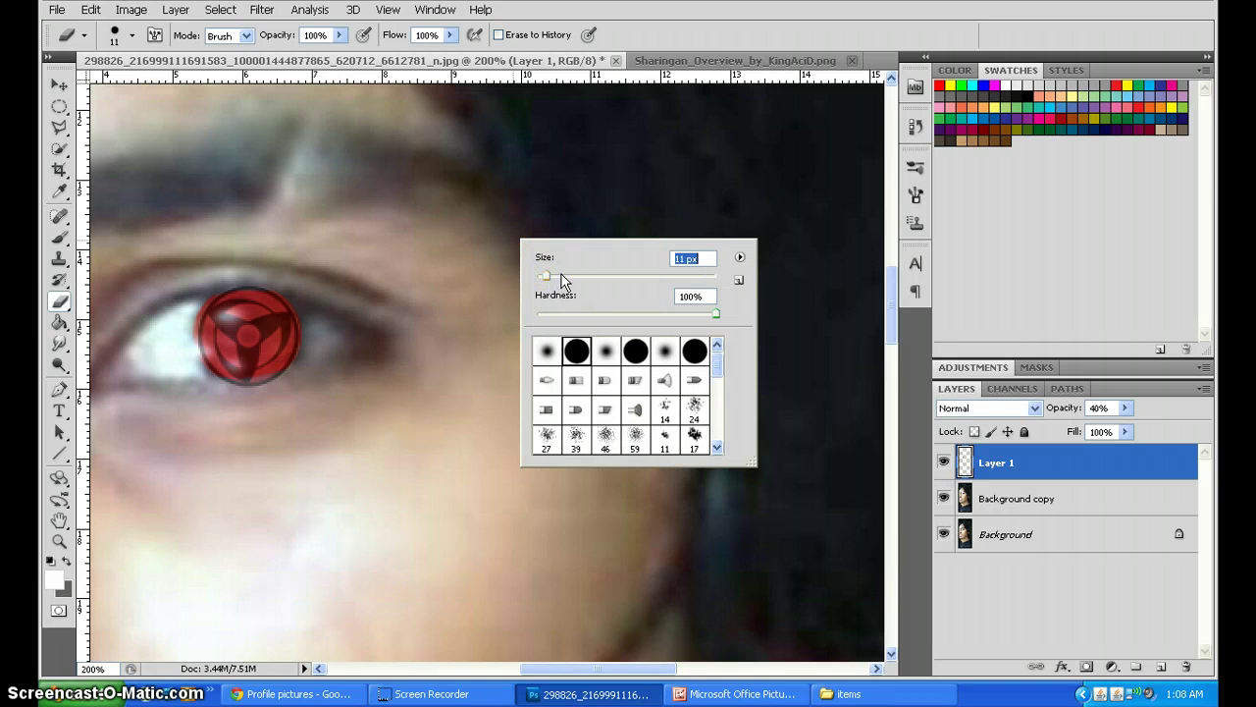
left_click(561, 275)
left_click(284, 282)
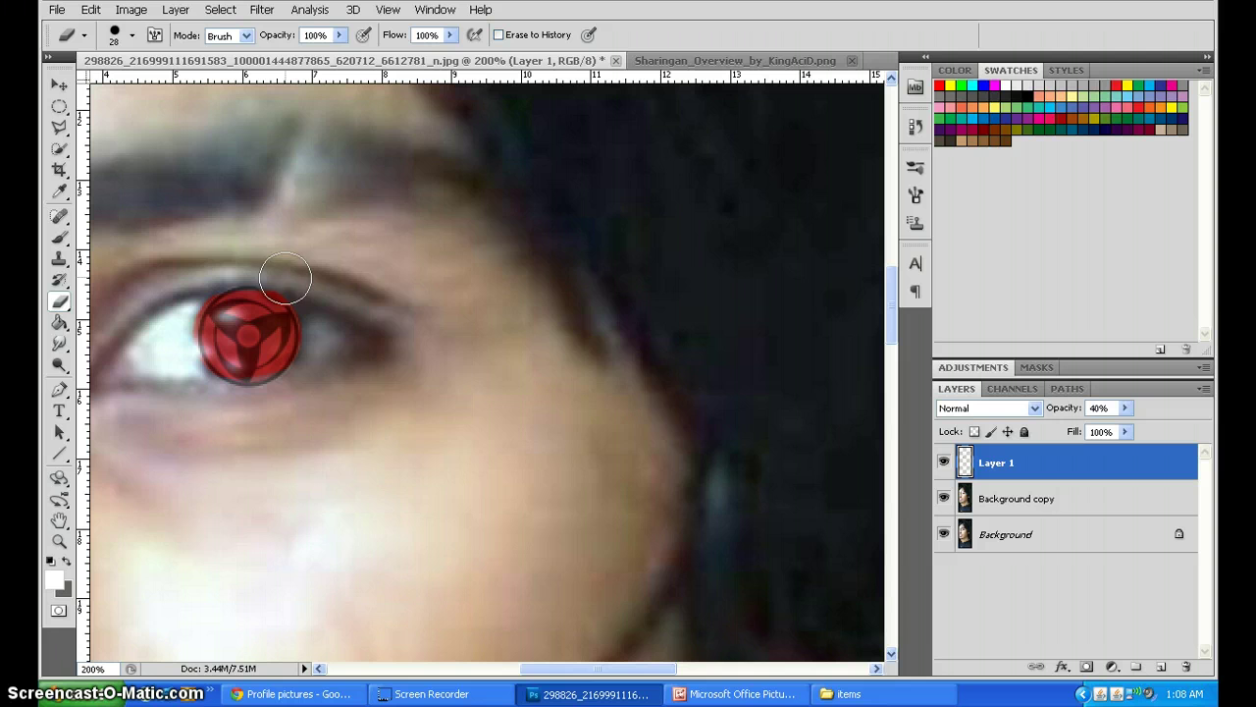
left_click_drag(271, 273, 245, 269)
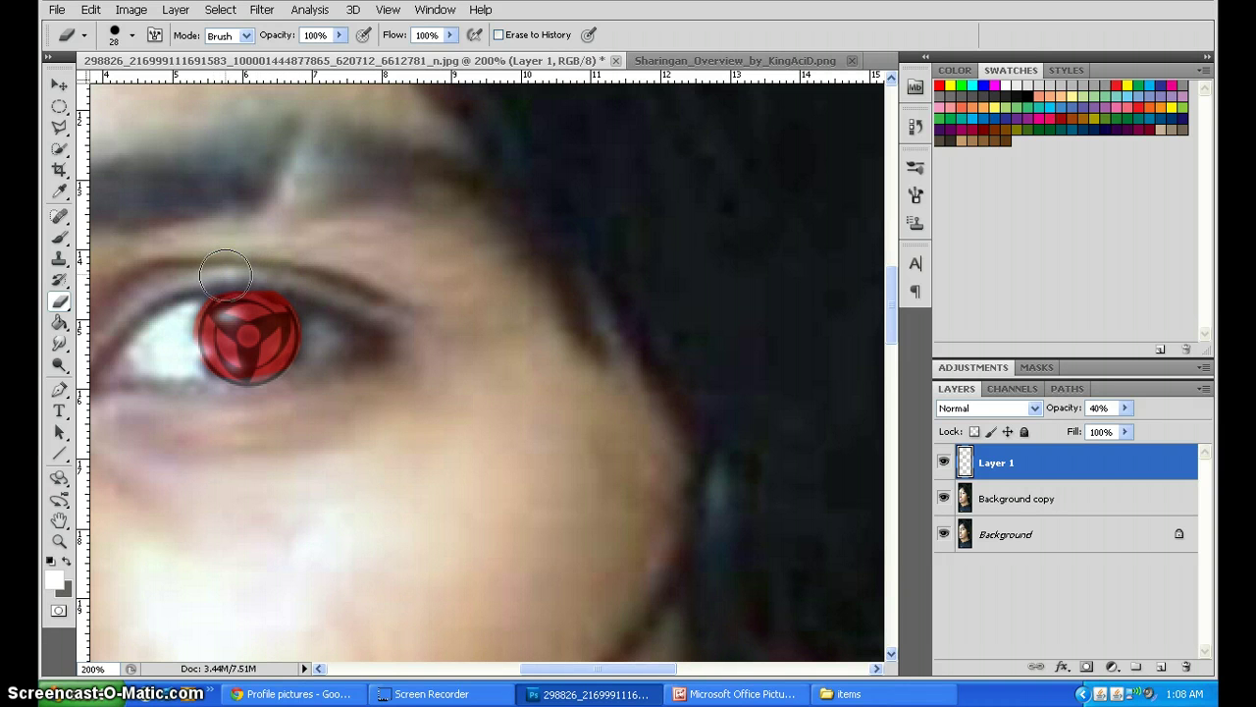
left_click(183, 310)
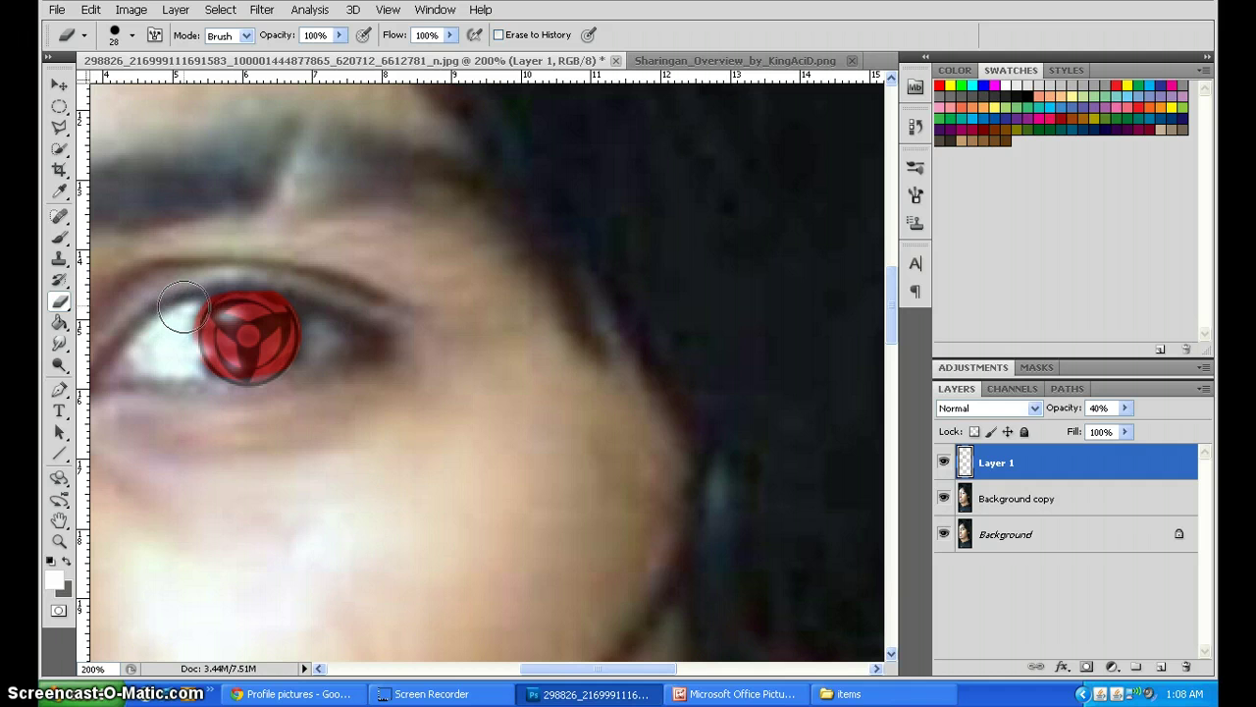
left_click(182, 329)
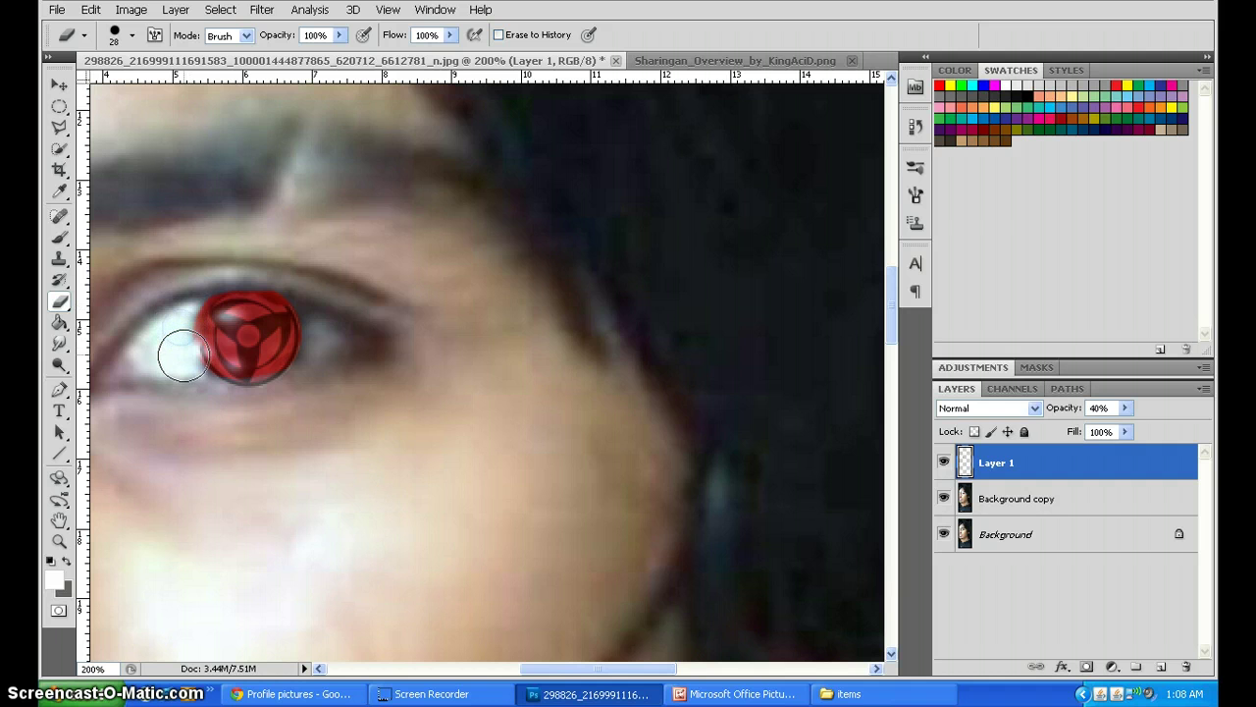
left_click(183, 354)
left_click(190, 372)
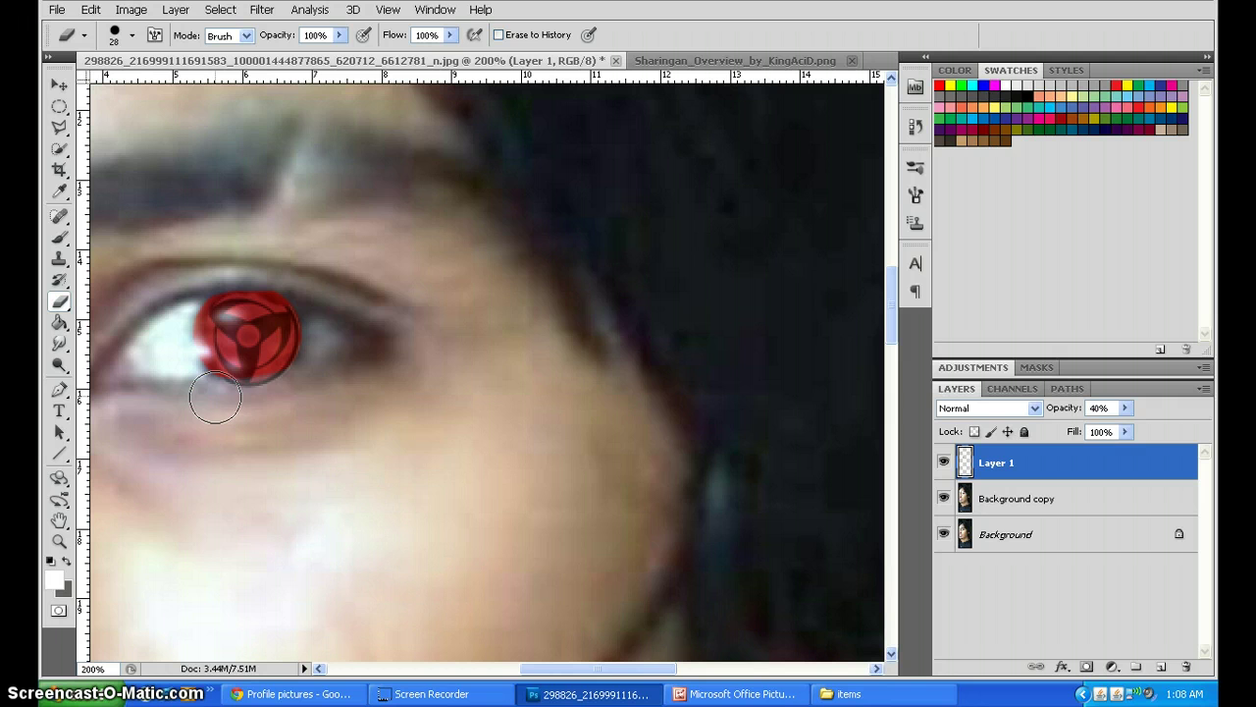
left_click(217, 398)
left_click(244, 409)
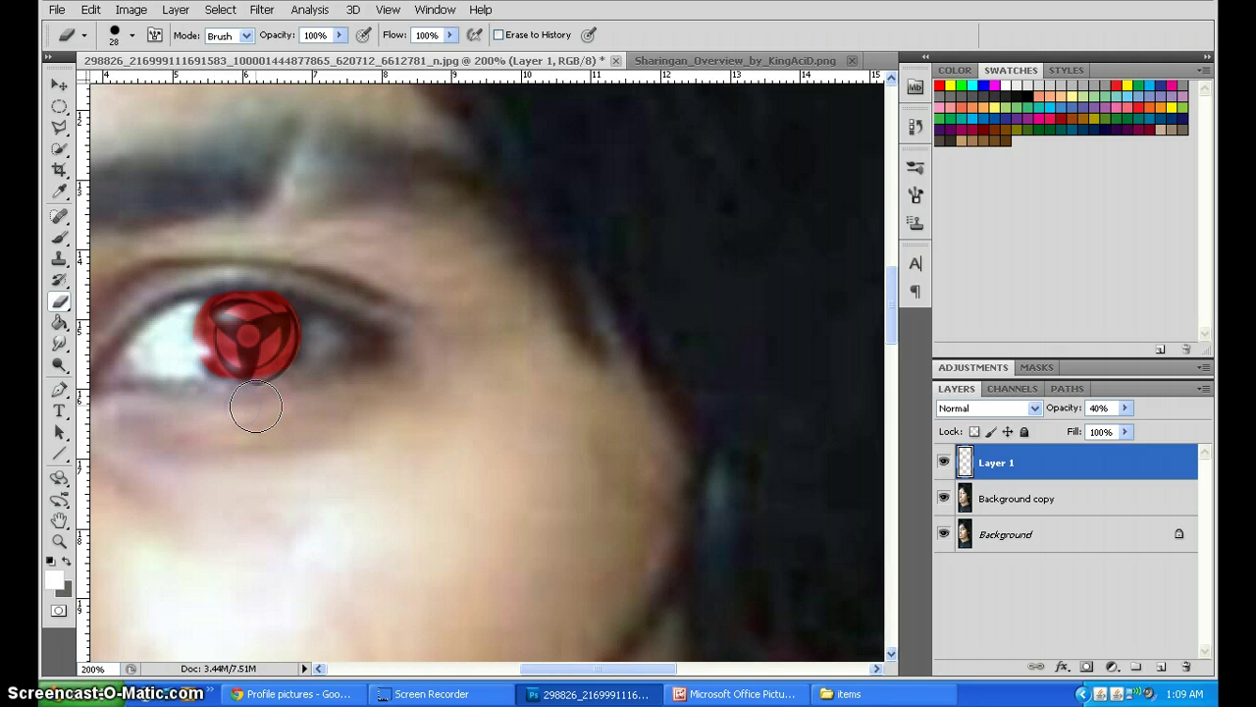
left_click(252, 405)
left_click(276, 397)
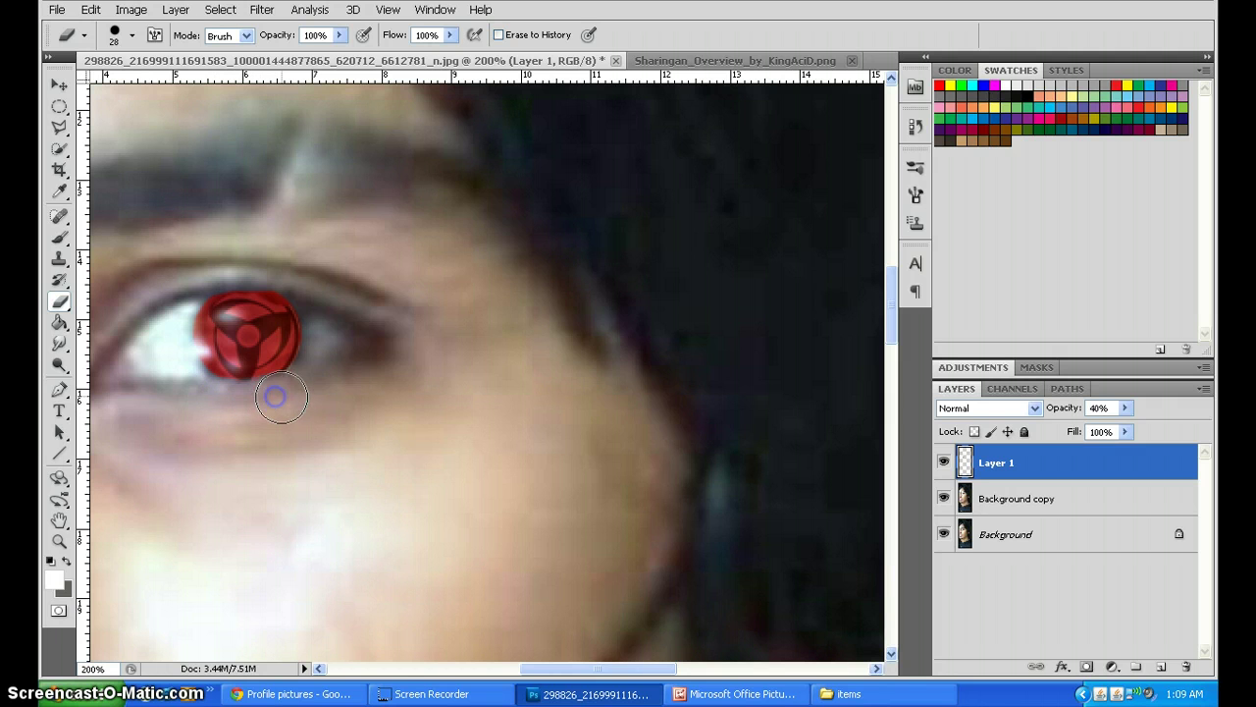
left_click(295, 379)
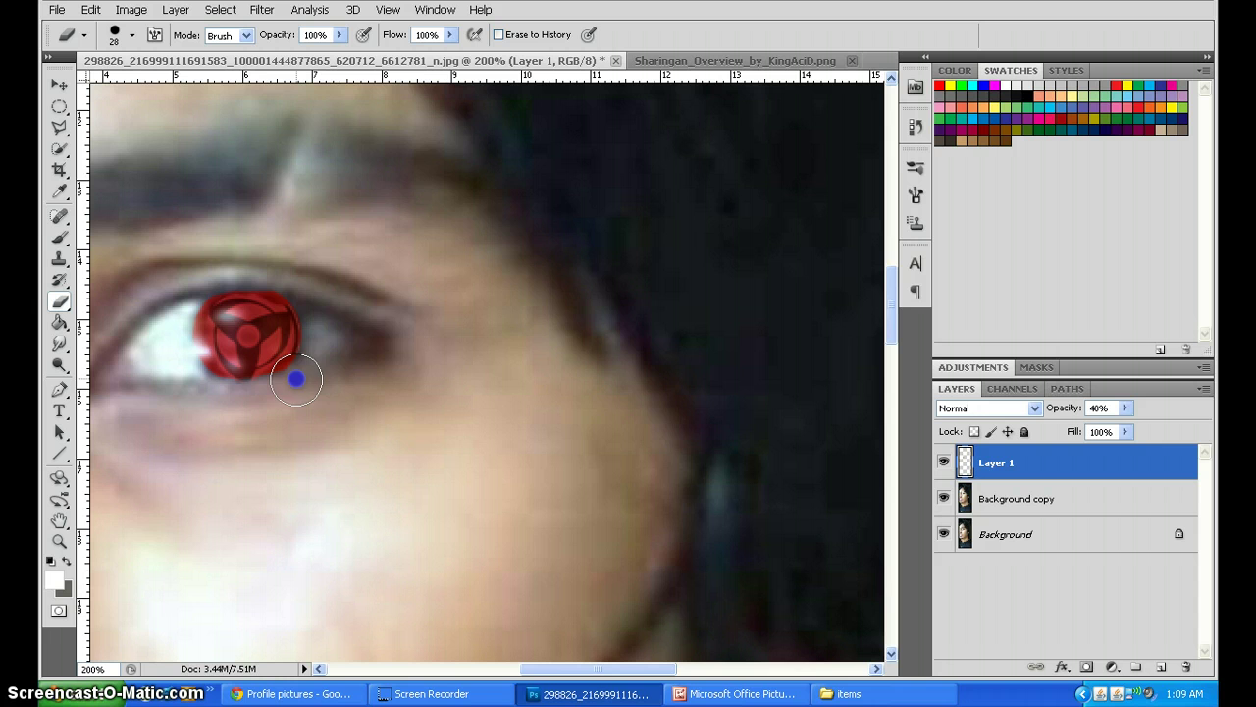
left_click(319, 330)
left_click(315, 305)
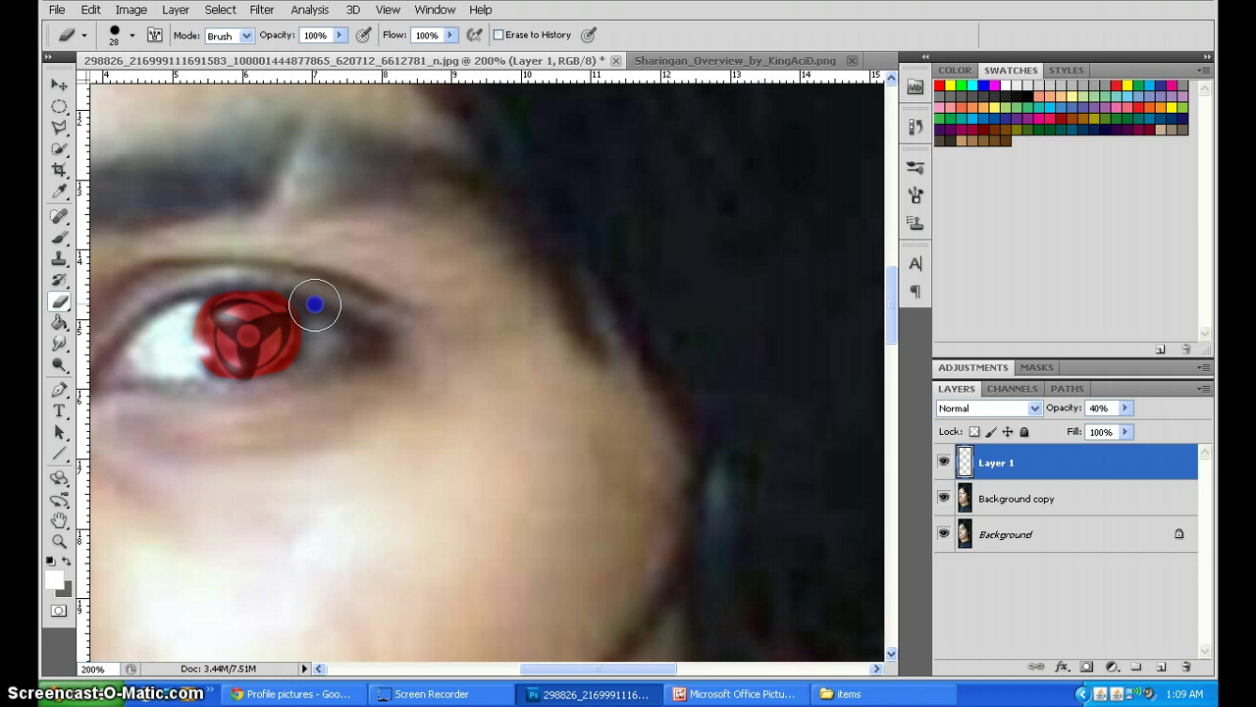
left_click(306, 294)
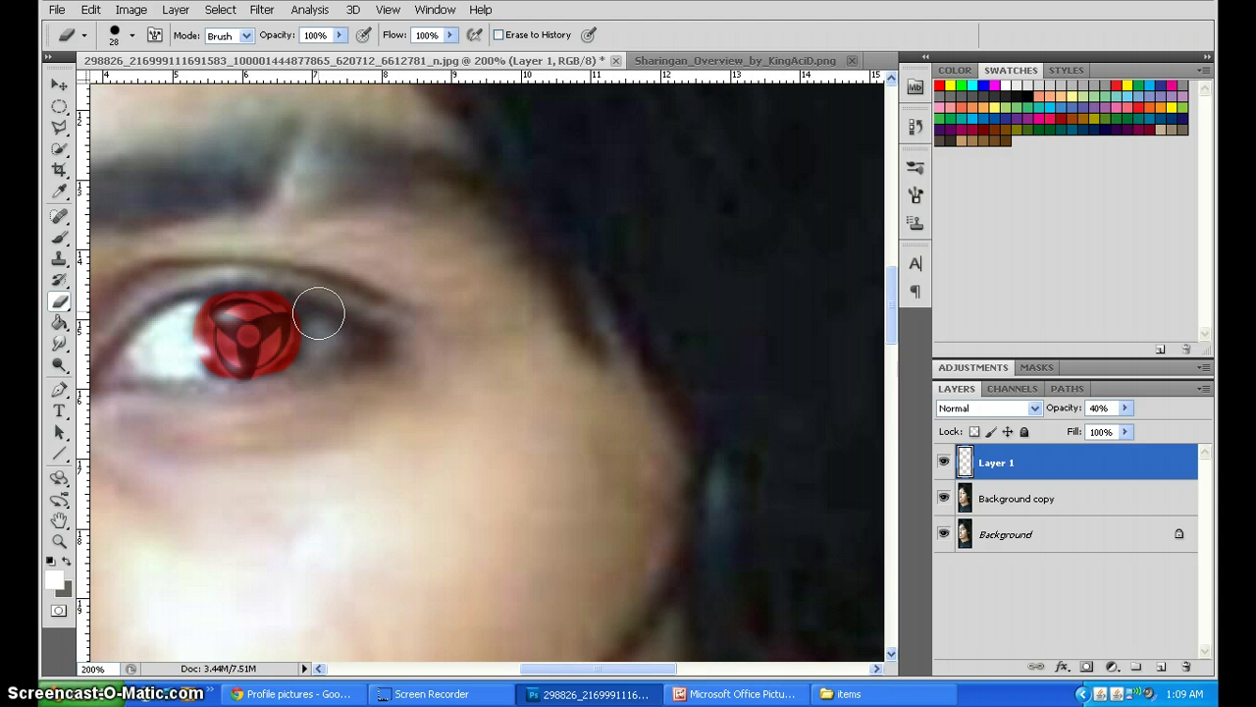
left_click(280, 284)
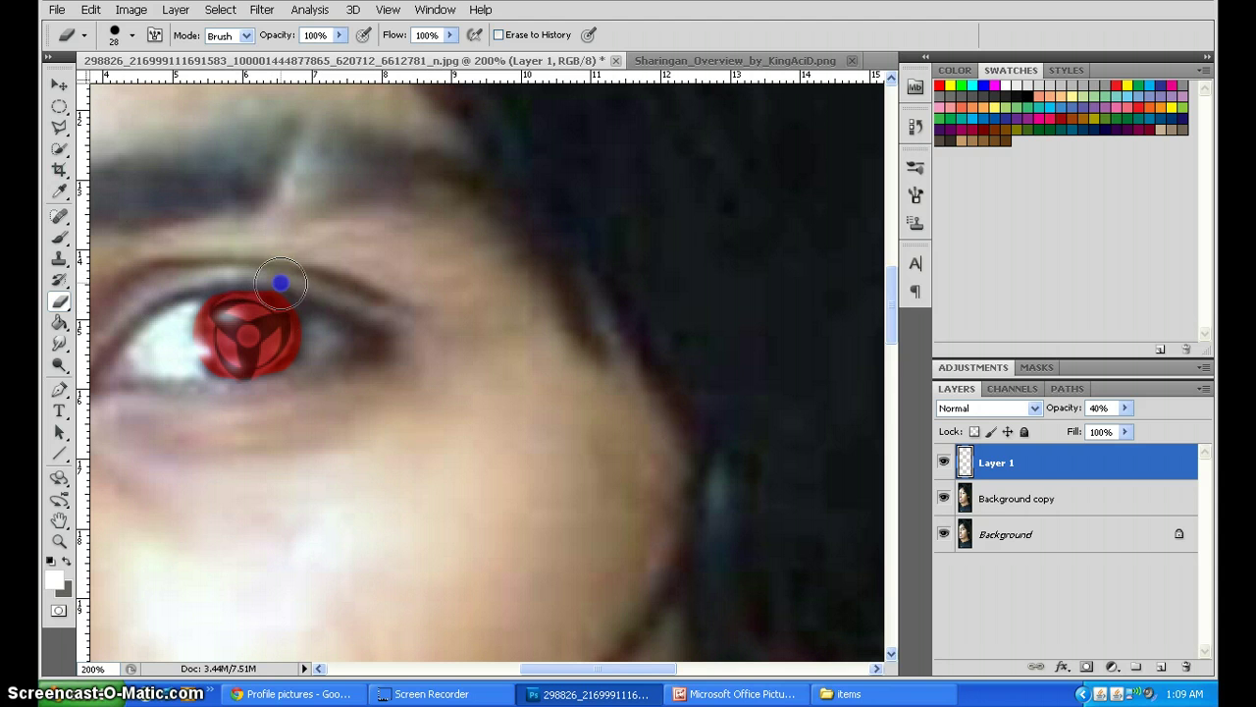
left_click(263, 272)
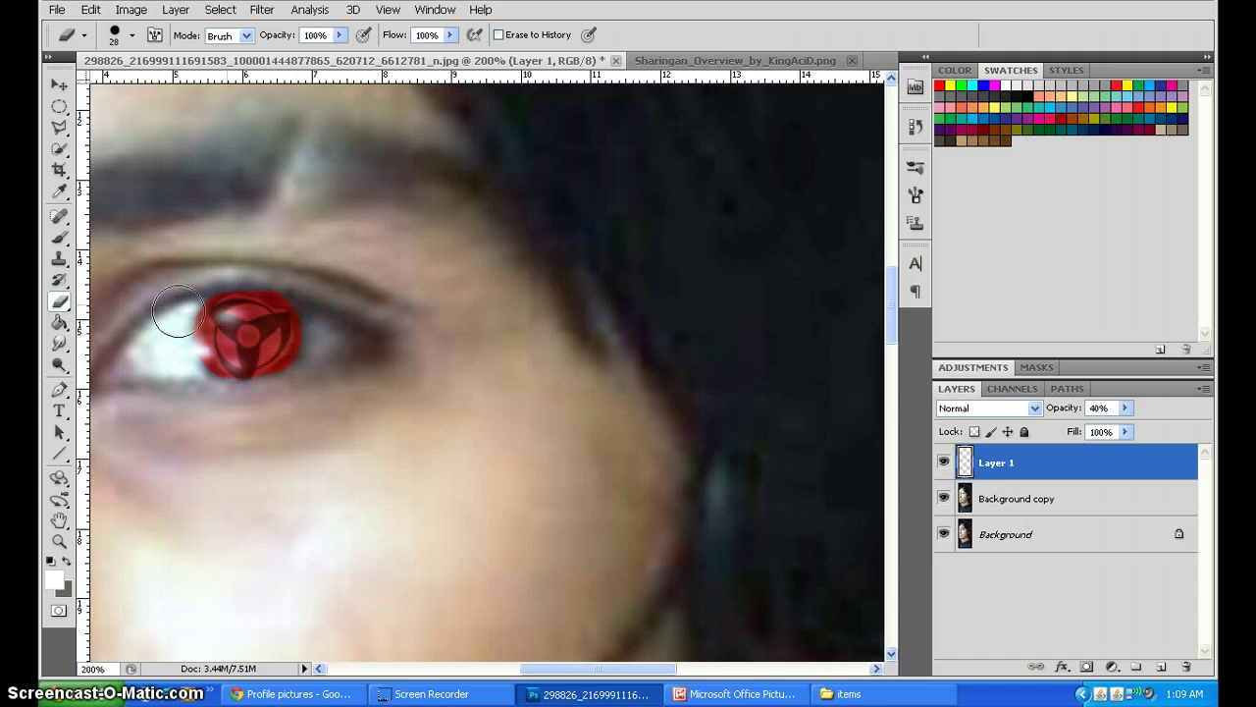
Step: Raise the opacity of the Sharingan layer to 100%
left_click(59, 84)
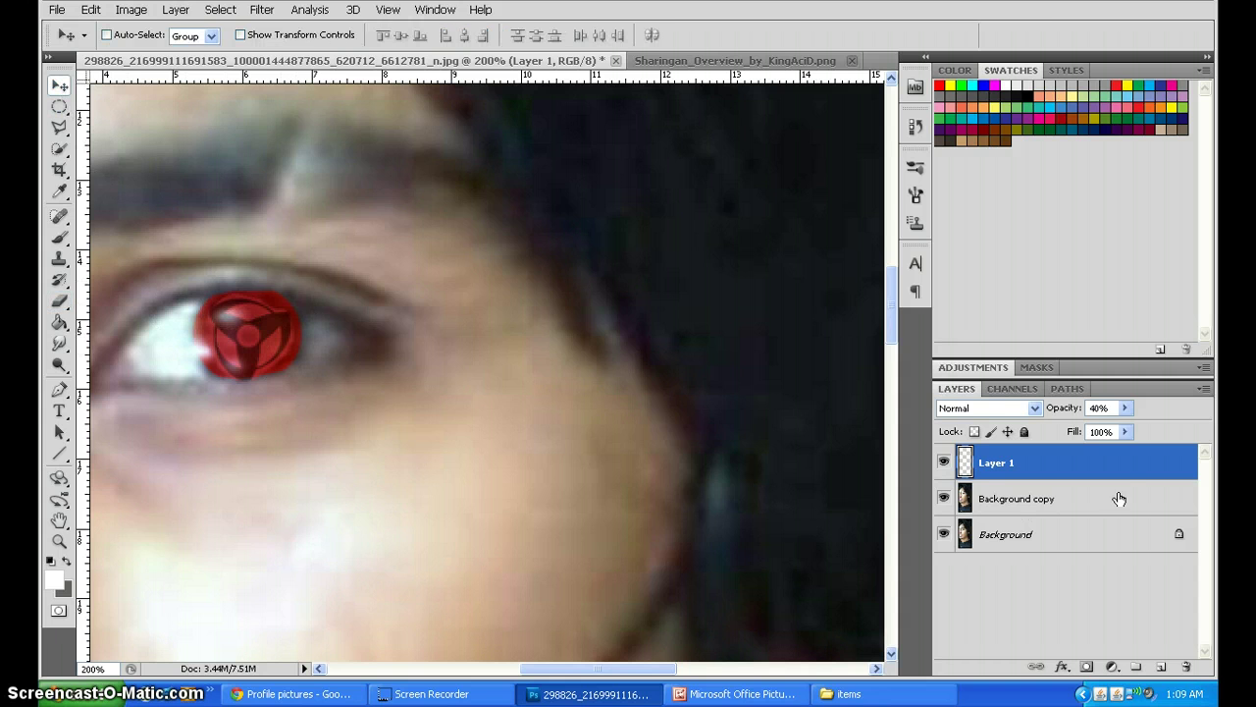
left_click(1127, 406)
left_click_drag(1128, 426, 1184, 426)
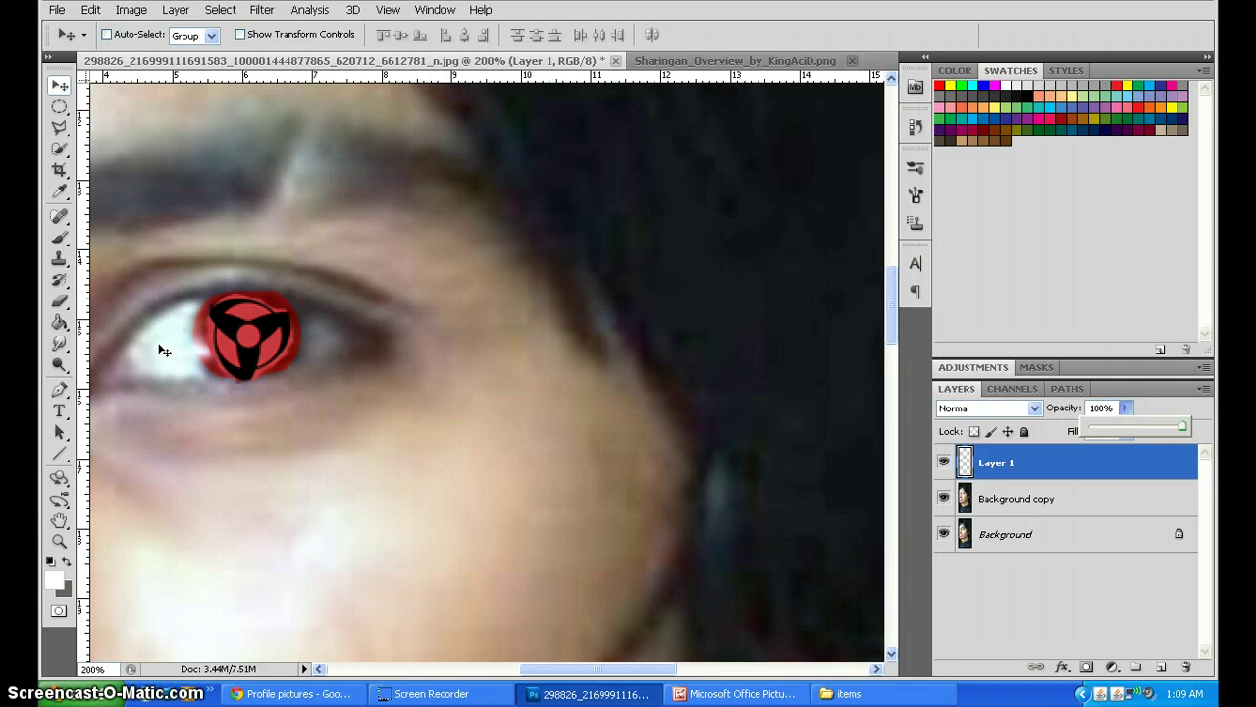
Step: Delete the flat red areas of the Sharingan design with the Magic Wand at tolerance 32, keeping only the black pattern, and deselect
right_click(62, 149)
left_click(115, 172)
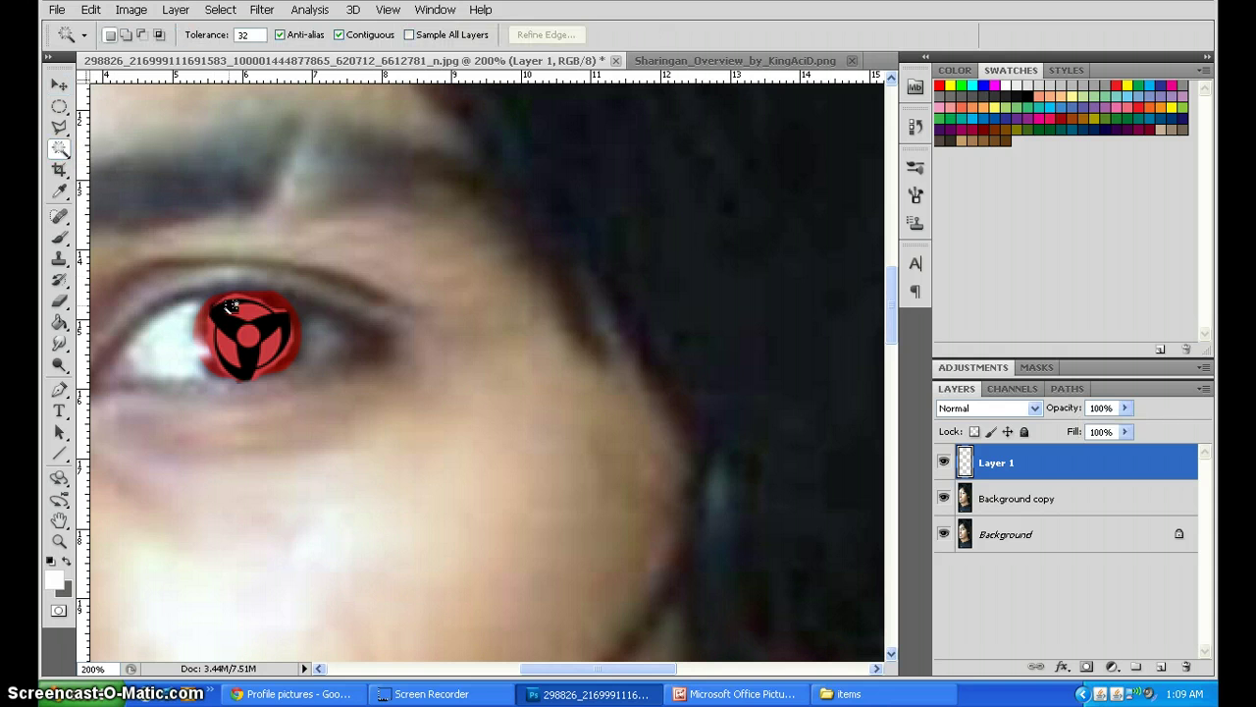
left_click(249, 335)
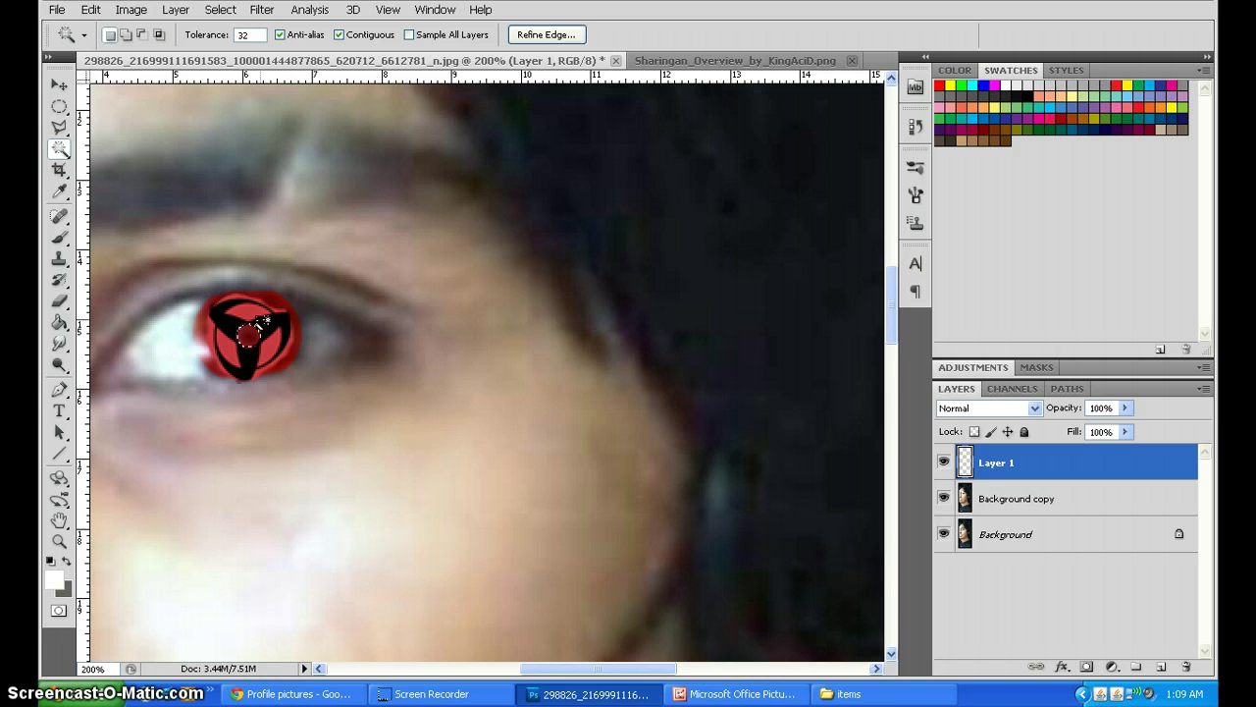
left_click(256, 310)
left_click(287, 351)
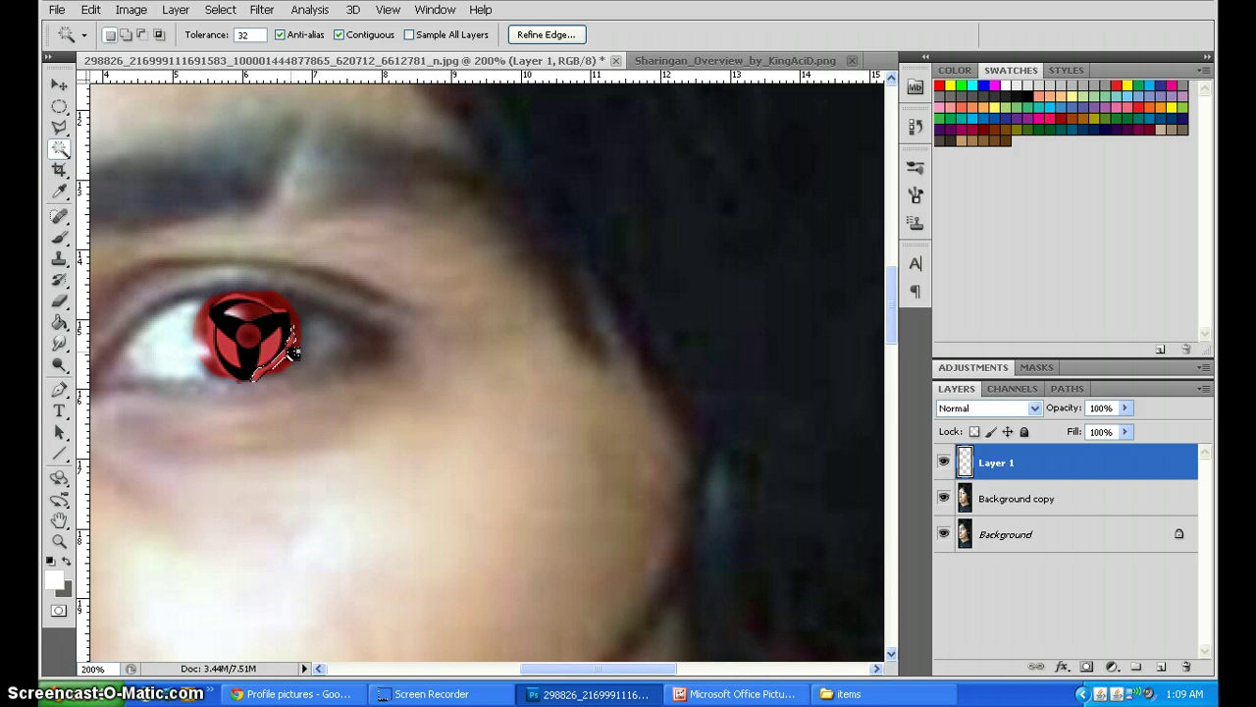
key("Delete")
left_click(271, 344)
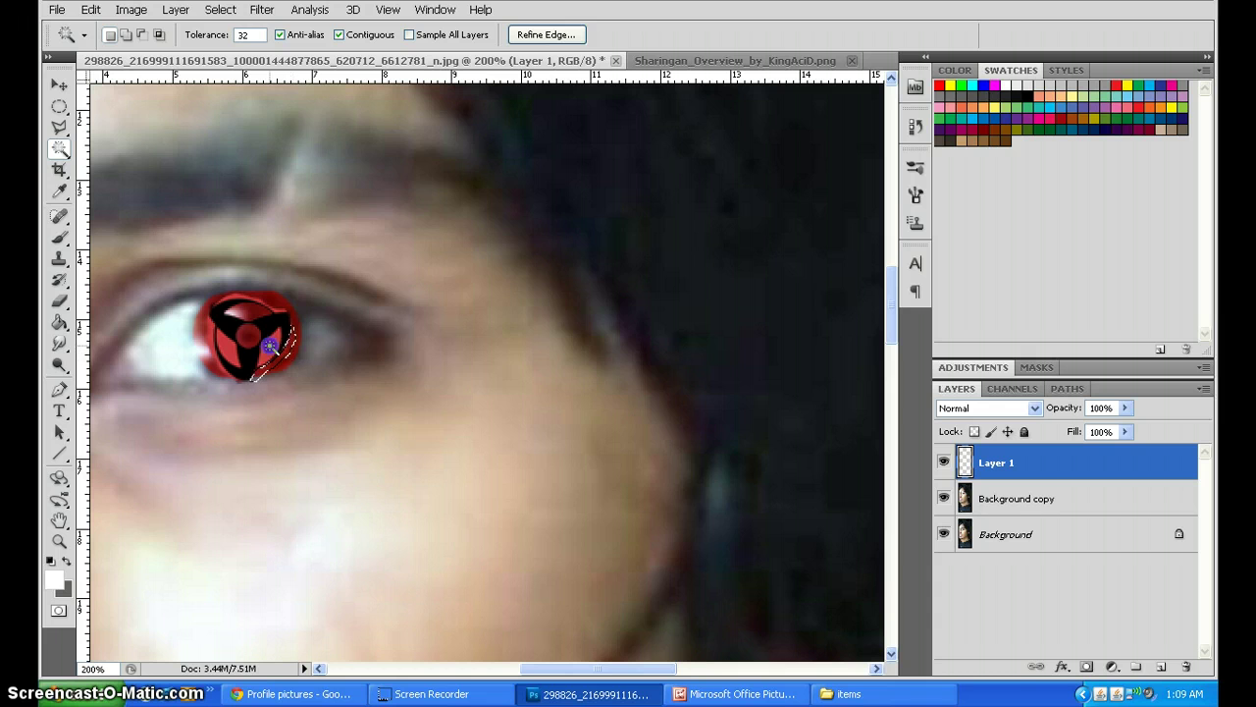
key("Delete")
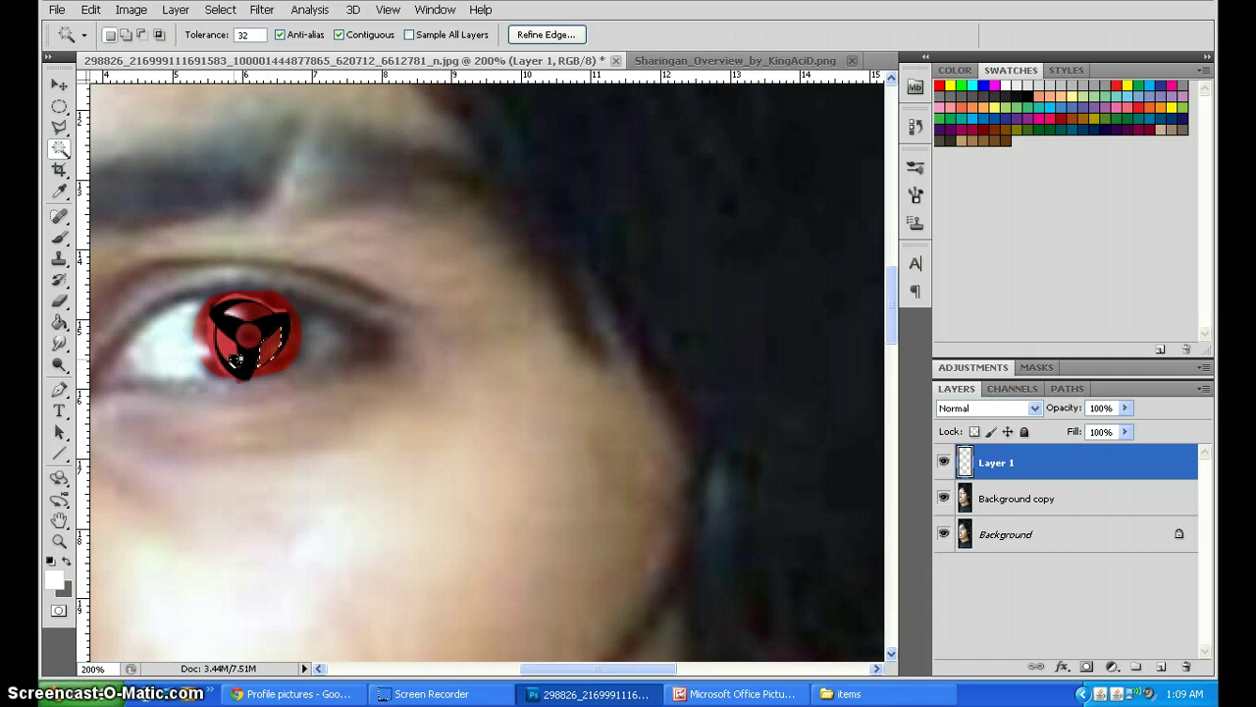
left_click(236, 359)
key("Delete")
left_click(211, 335)
key("Delete")
left_click(238, 297)
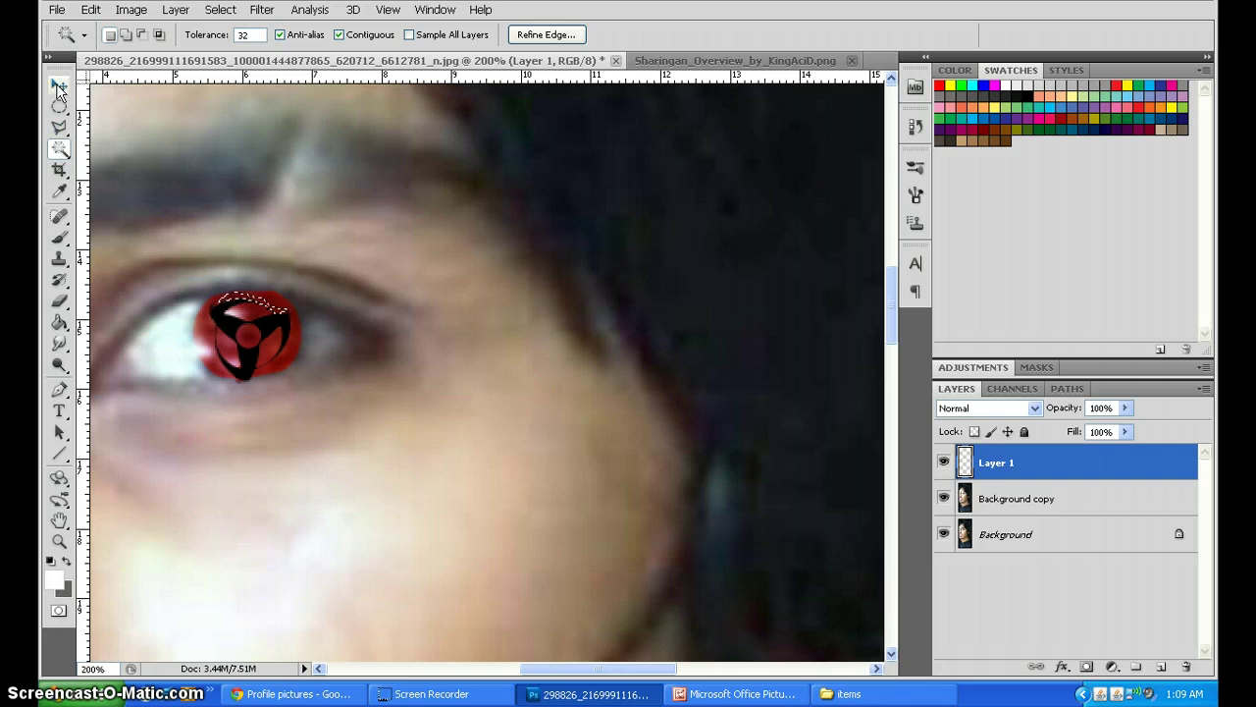
key("ctrl+d")
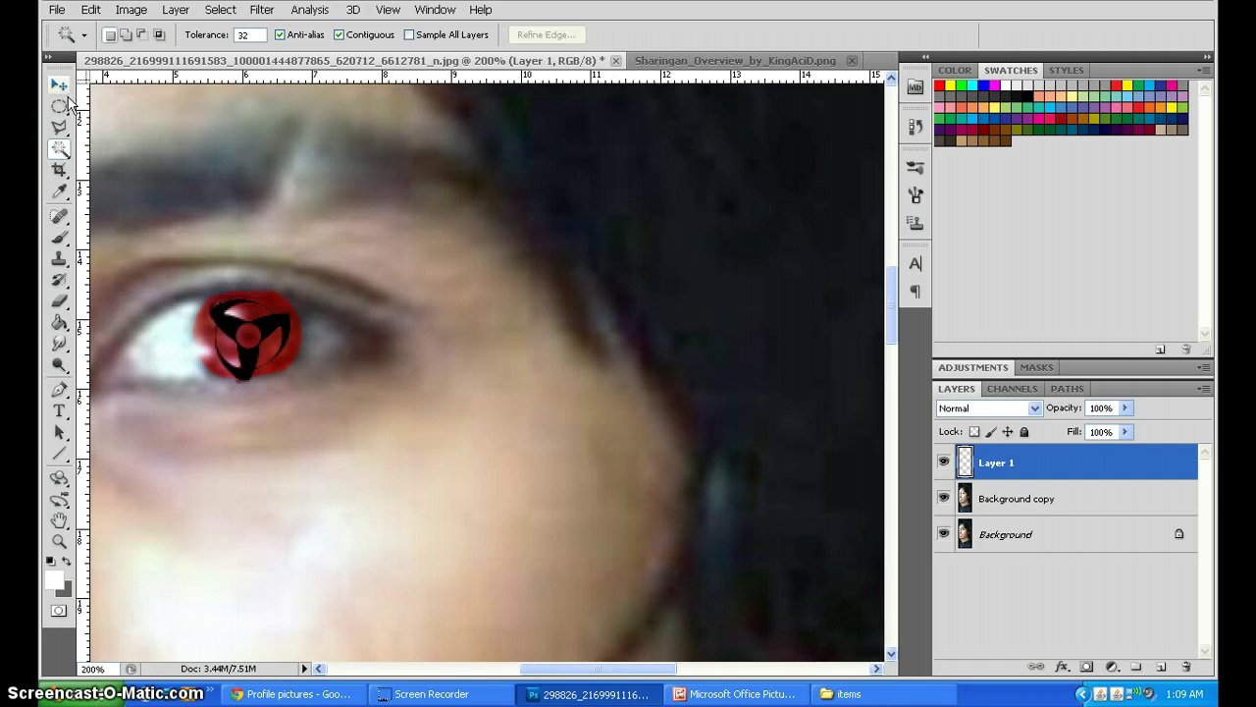
Step: Move the black Sharingan pattern slightly upward within the red iris
left_click(60, 85)
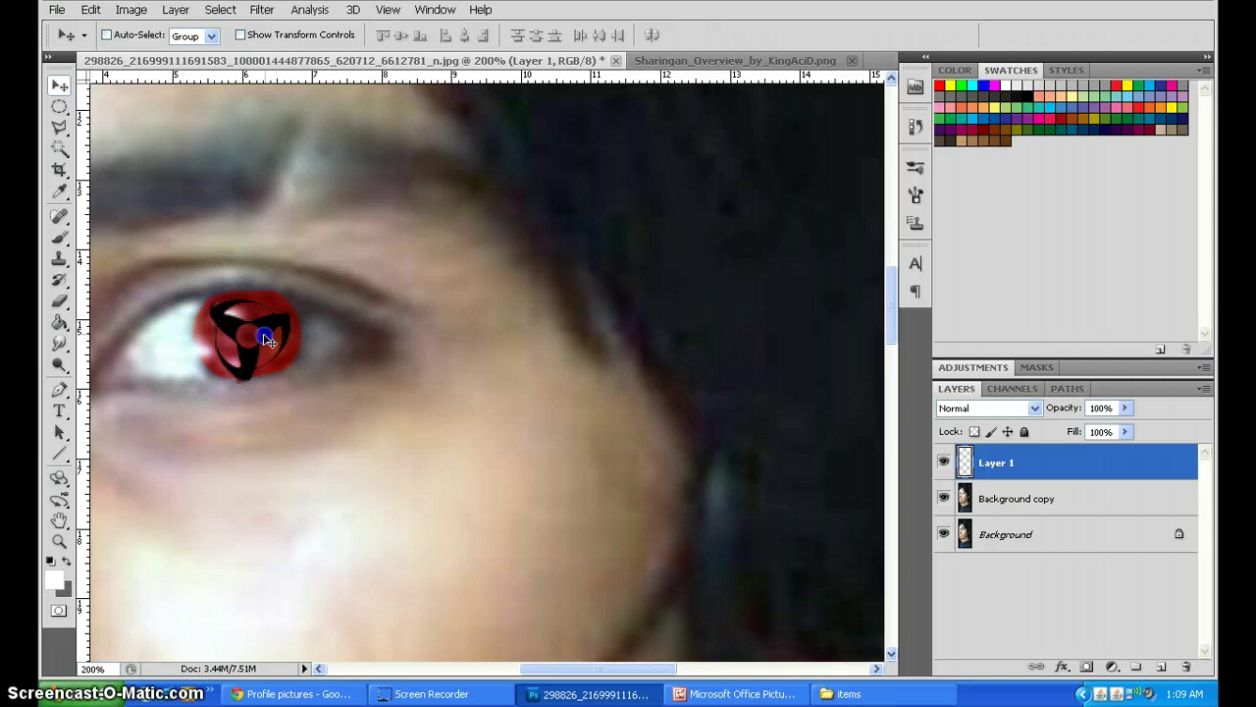
left_click_drag(265, 339, 264, 329)
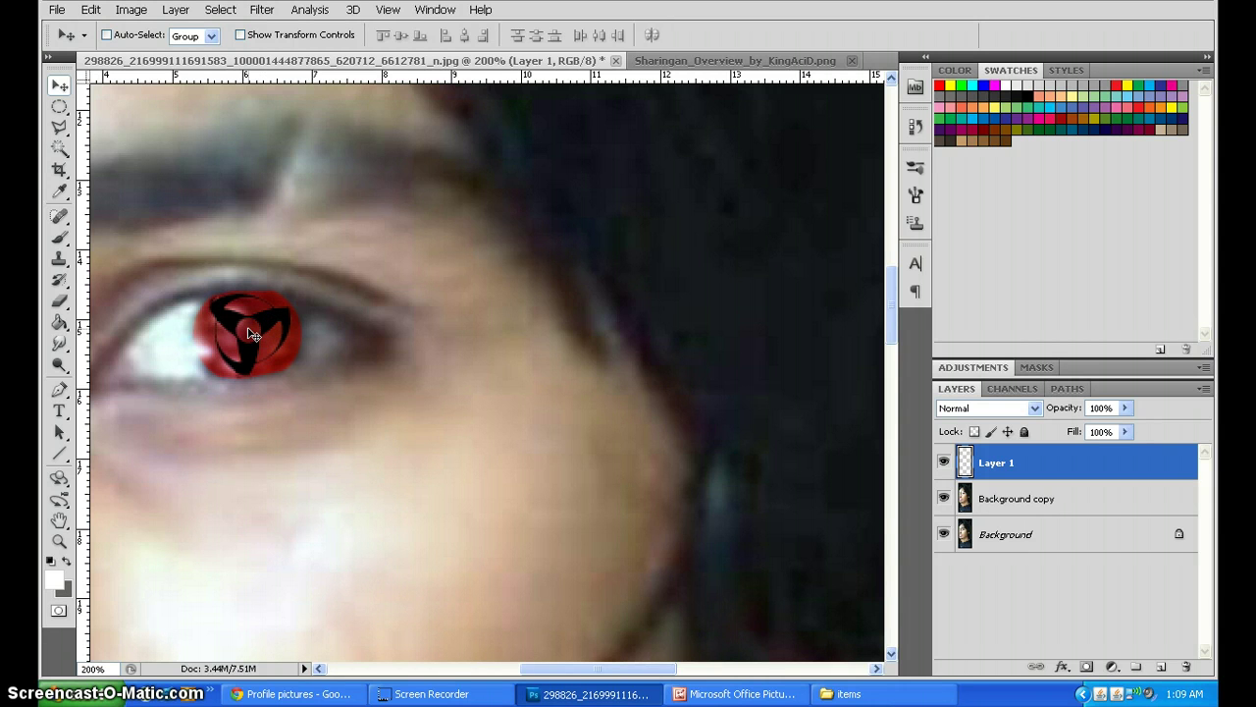
key("ctrl+minus")
key("ctrl+minus")
key("ctrl+minus")
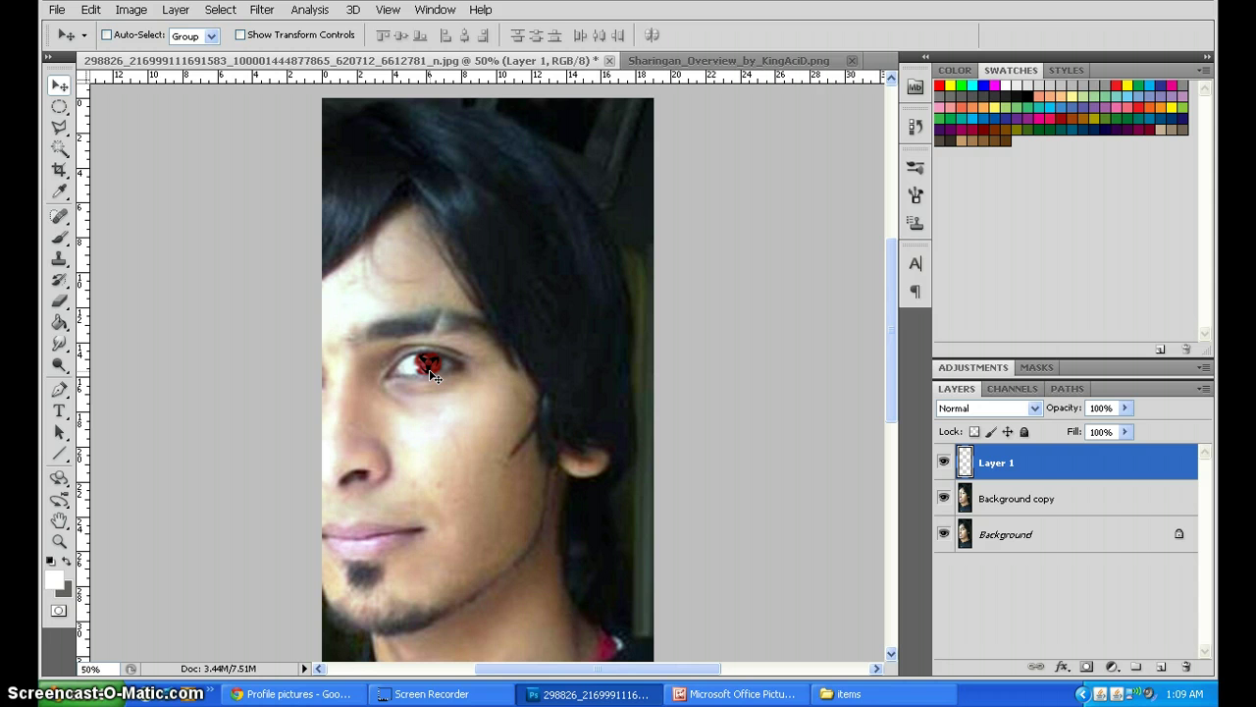
Step: Add a new empty layer above the Sharingan layer
key("ctrl+plus")
key("ctrl+plus")
key("ctrl+plus")
key("ctrl+plus")
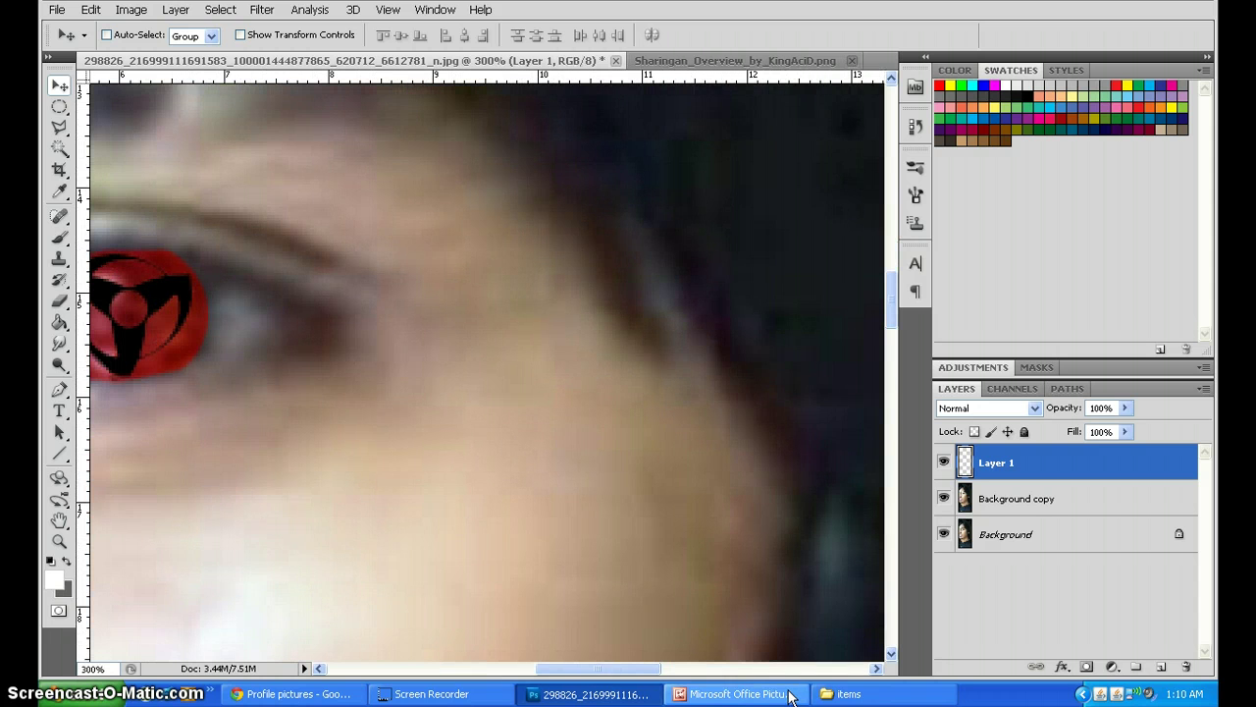
left_click_drag(622, 668, 588, 663)
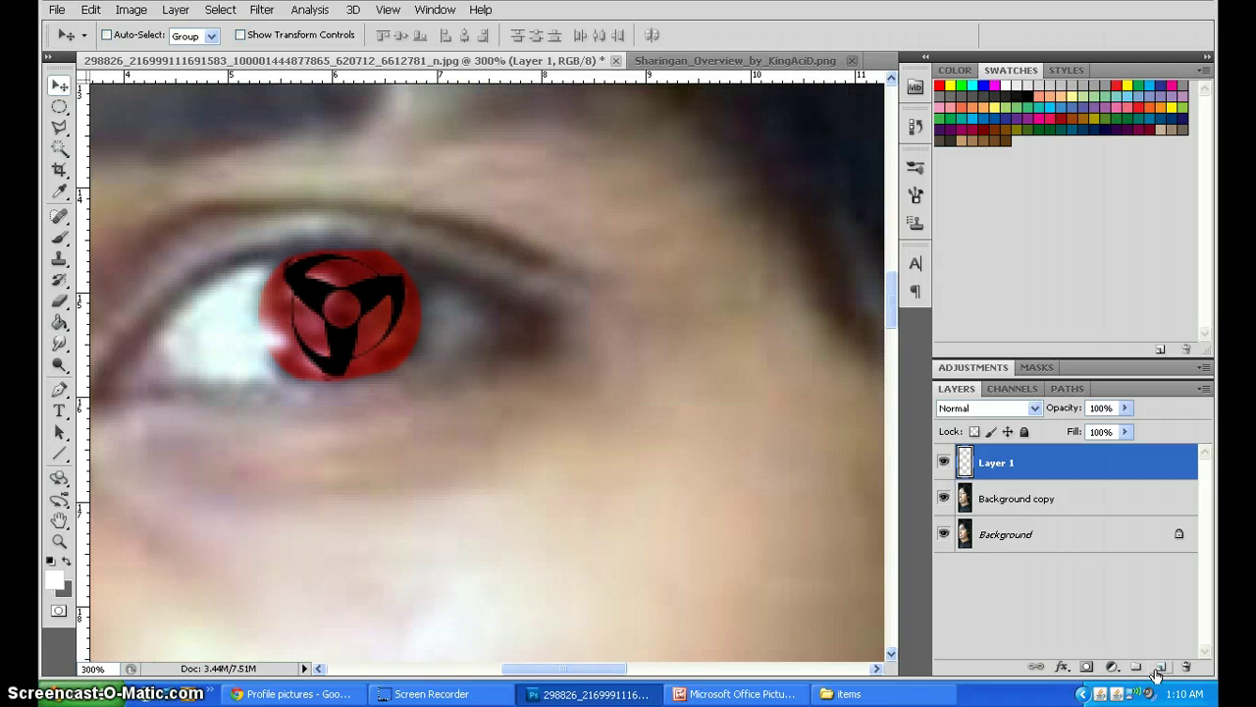
left_click(1161, 666)
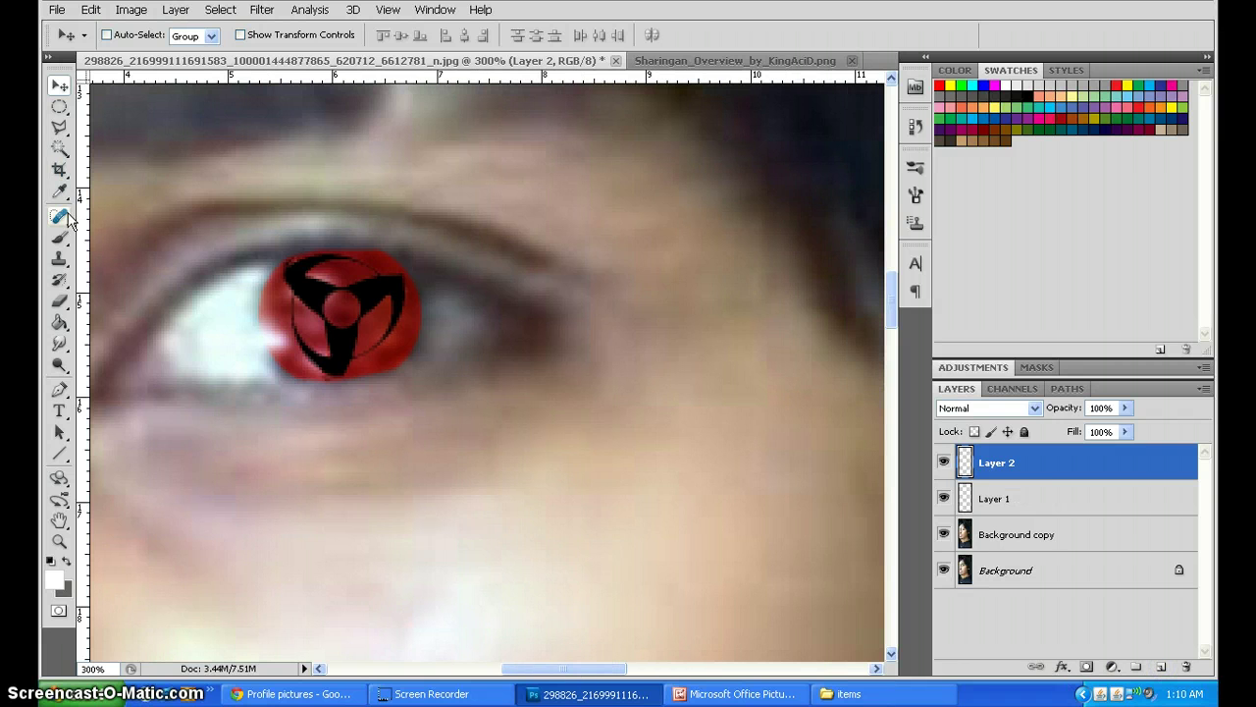
Step: Thicken the thin outer arcs of the Sharingan pattern by painting over them with a hard black 3 px brush
left_click(59, 237)
right_click(526, 231)
left_click_drag(562, 266, 559, 265)
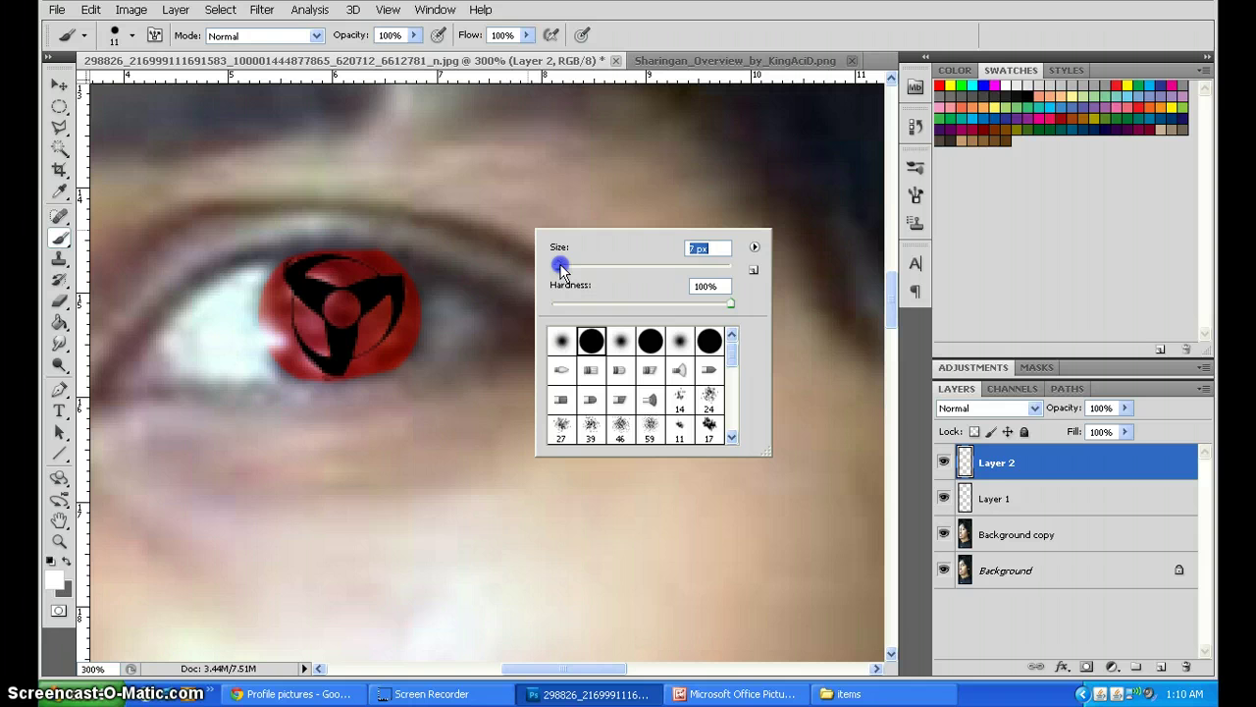
left_click_drag(558, 264, 558, 265)
left_click_drag(557, 265, 553, 265)
left_click(59, 541)
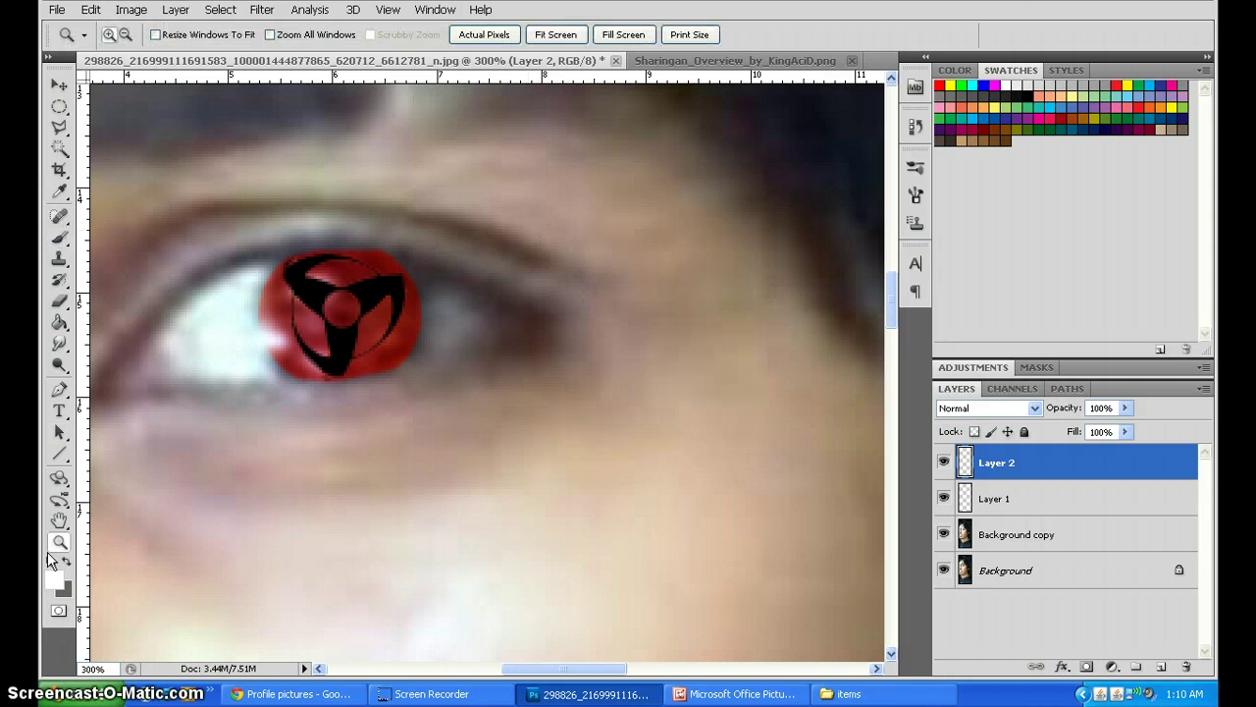
left_click(66, 561)
left_click(59, 237)
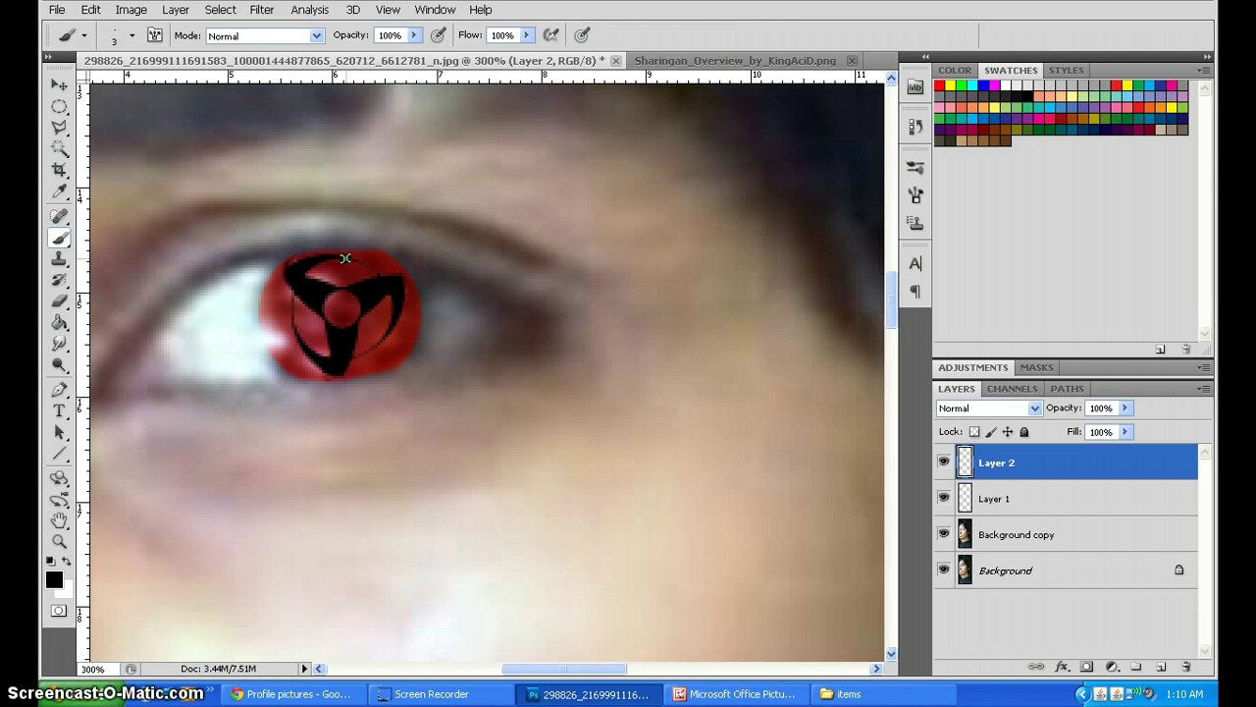
left_click_drag(347, 258, 346, 258)
left_click_drag(395, 324, 394, 324)
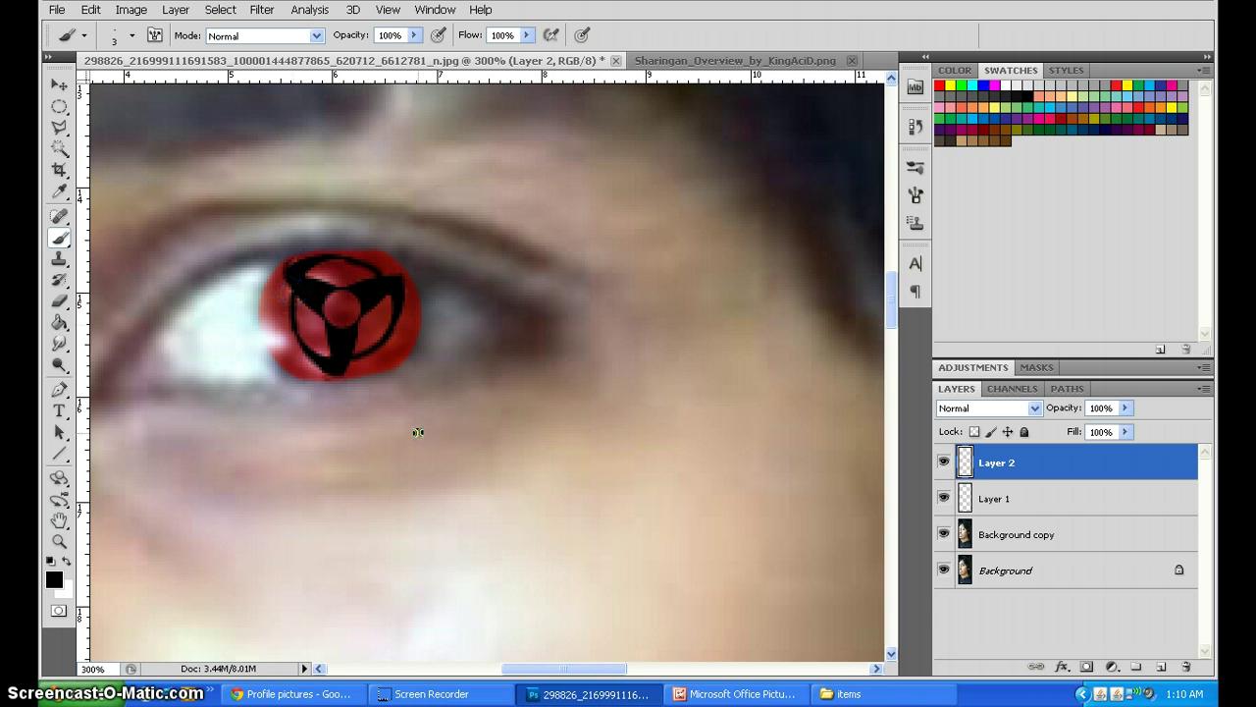
Step: Add a new empty layer above the layer with the painted arcs
key("ctrl+minus")
key("ctrl+minus")
key("ctrl+minus")
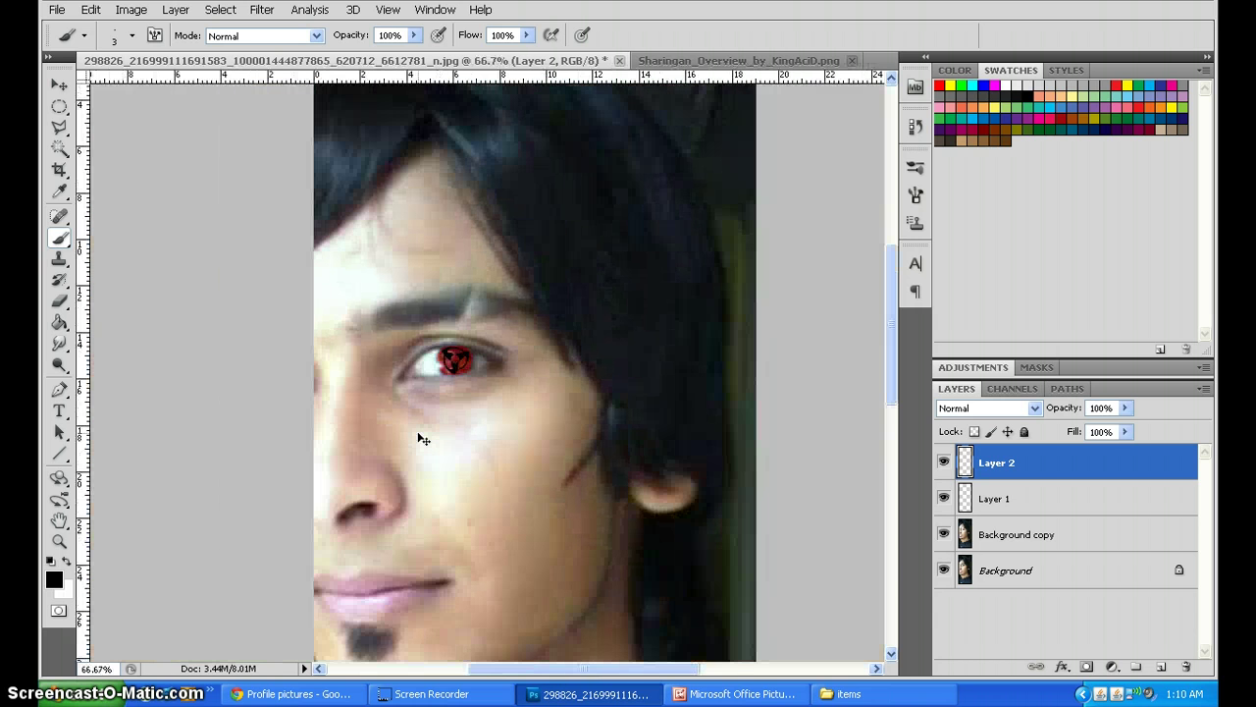
key("ctrl+minus")
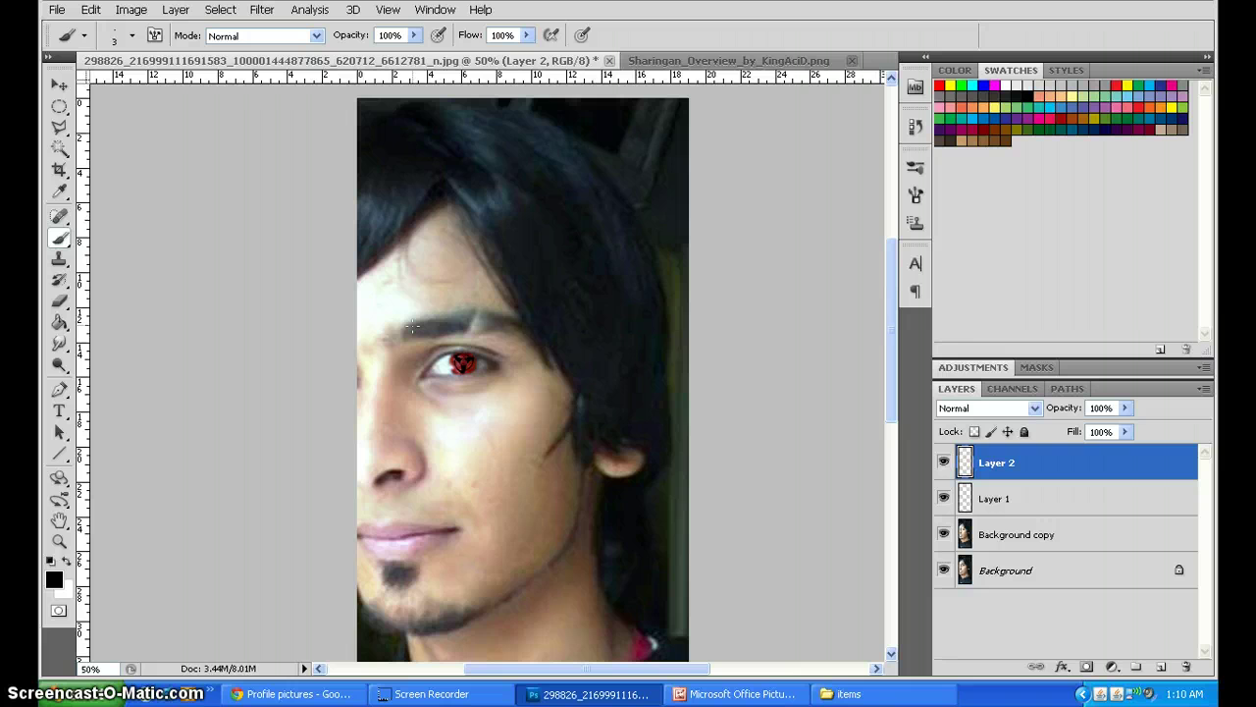
left_click(1161, 666)
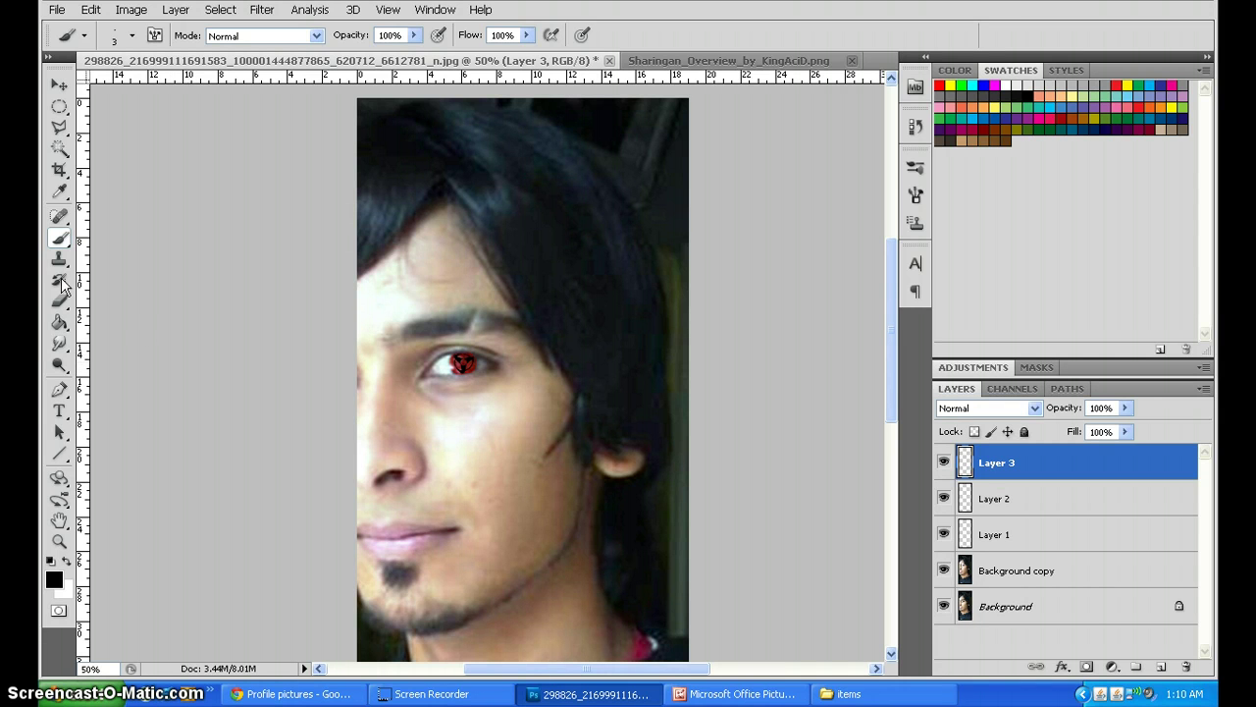
Step: Stamp a black vertical crack through the Sharingan eye with the 272 px crack brush
right_click(608, 228)
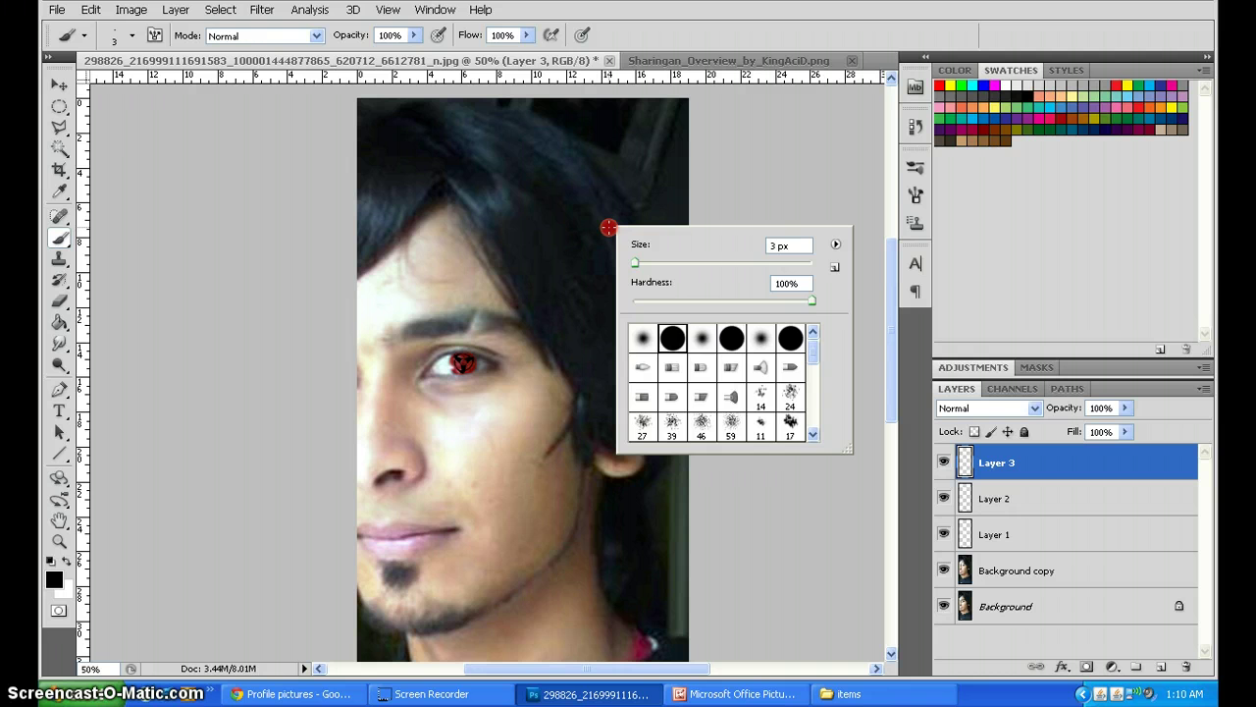
left_click_drag(812, 351, 814, 402)
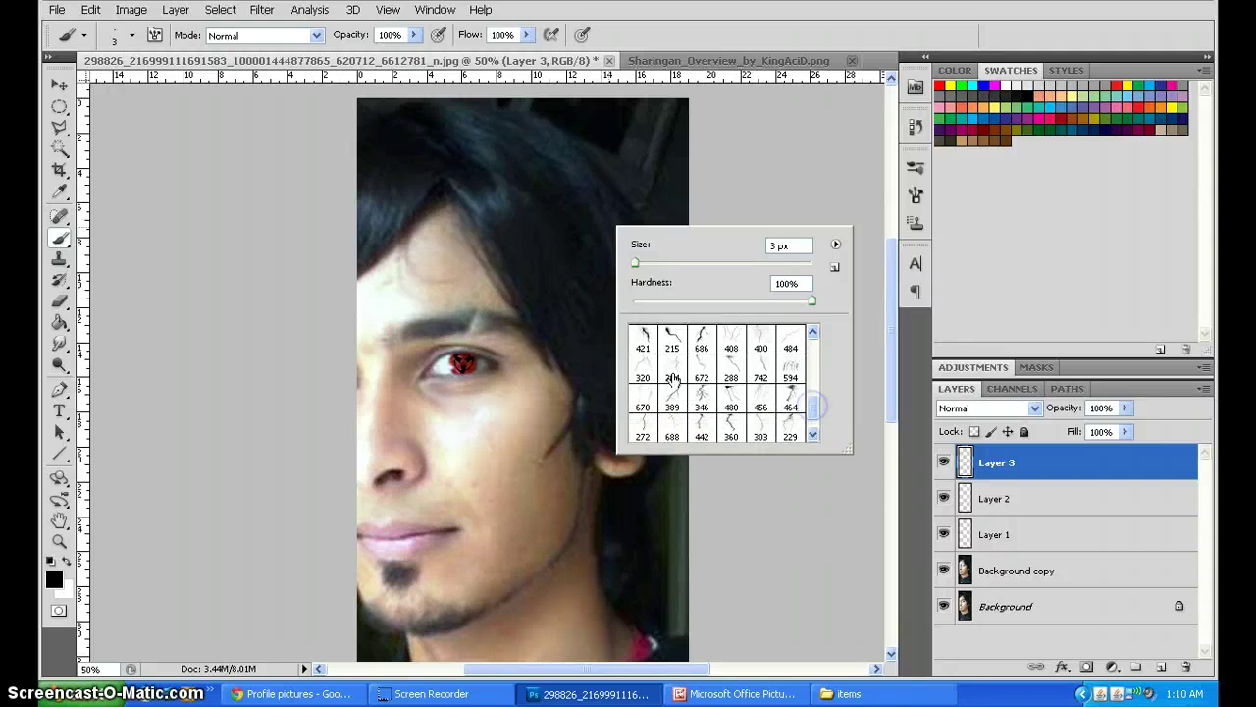
scroll(776, 395, "down", 1)
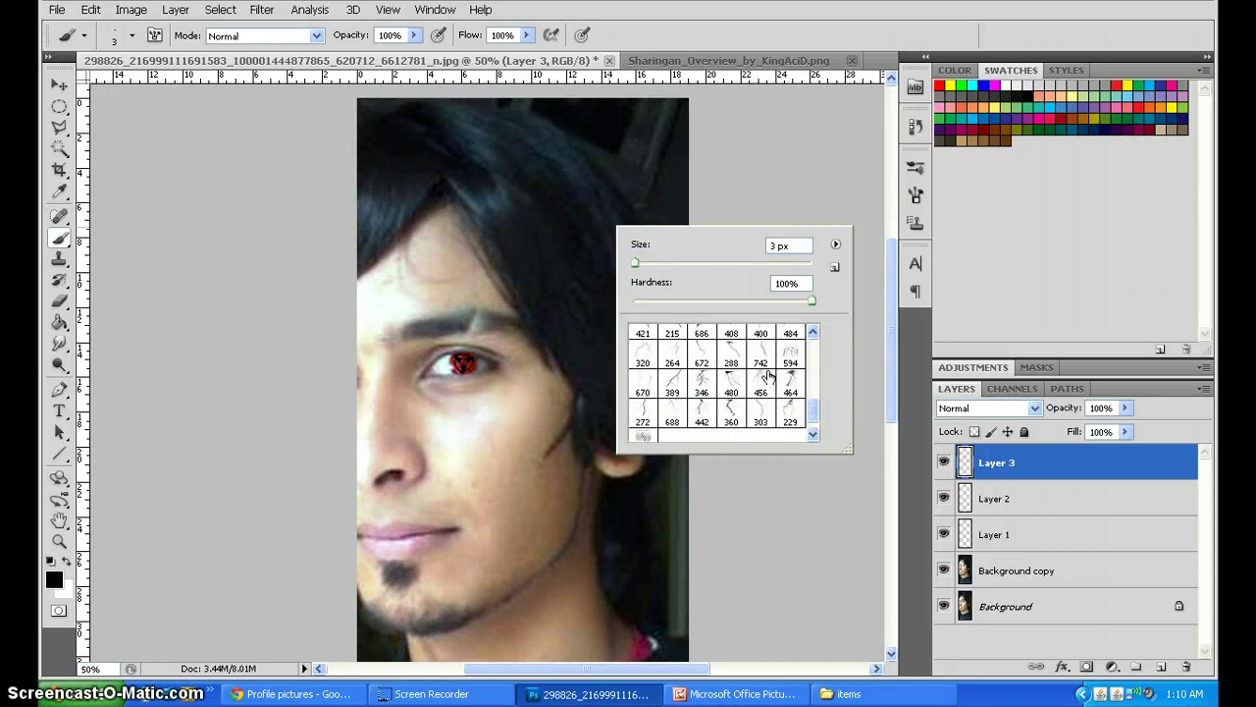
left_click(764, 351)
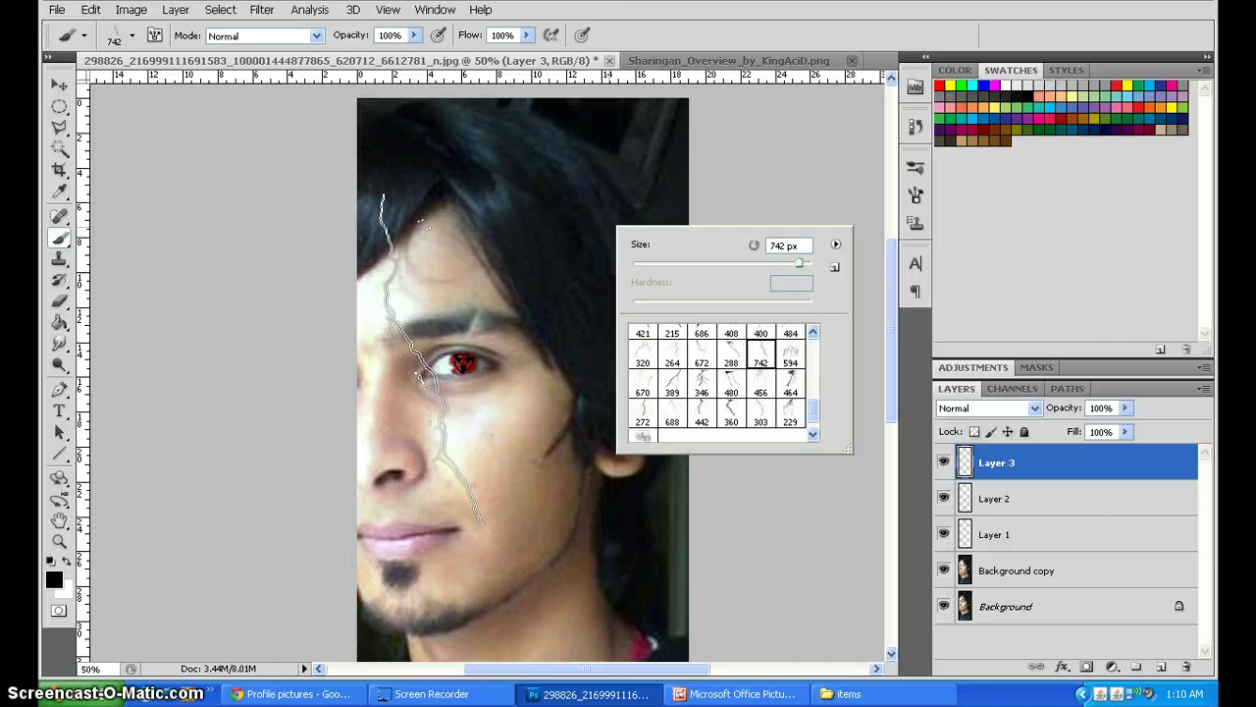
left_click(650, 405)
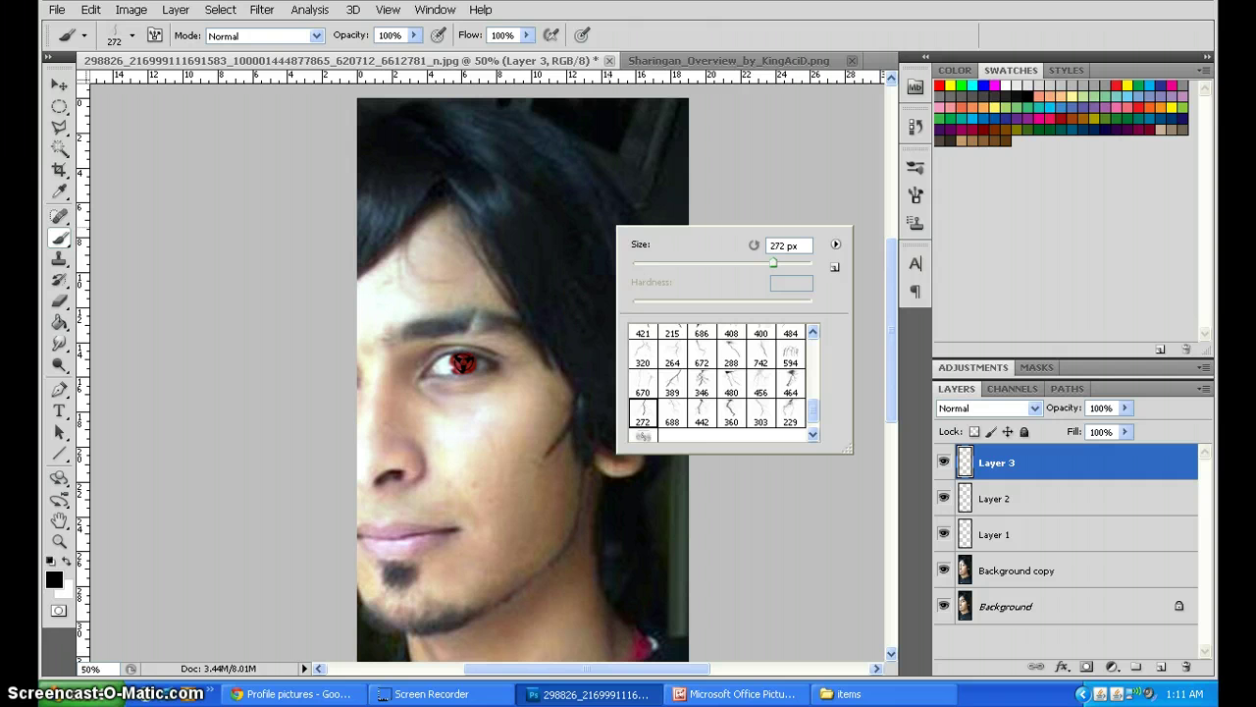
left_click(447, 363)
left_click(467, 363)
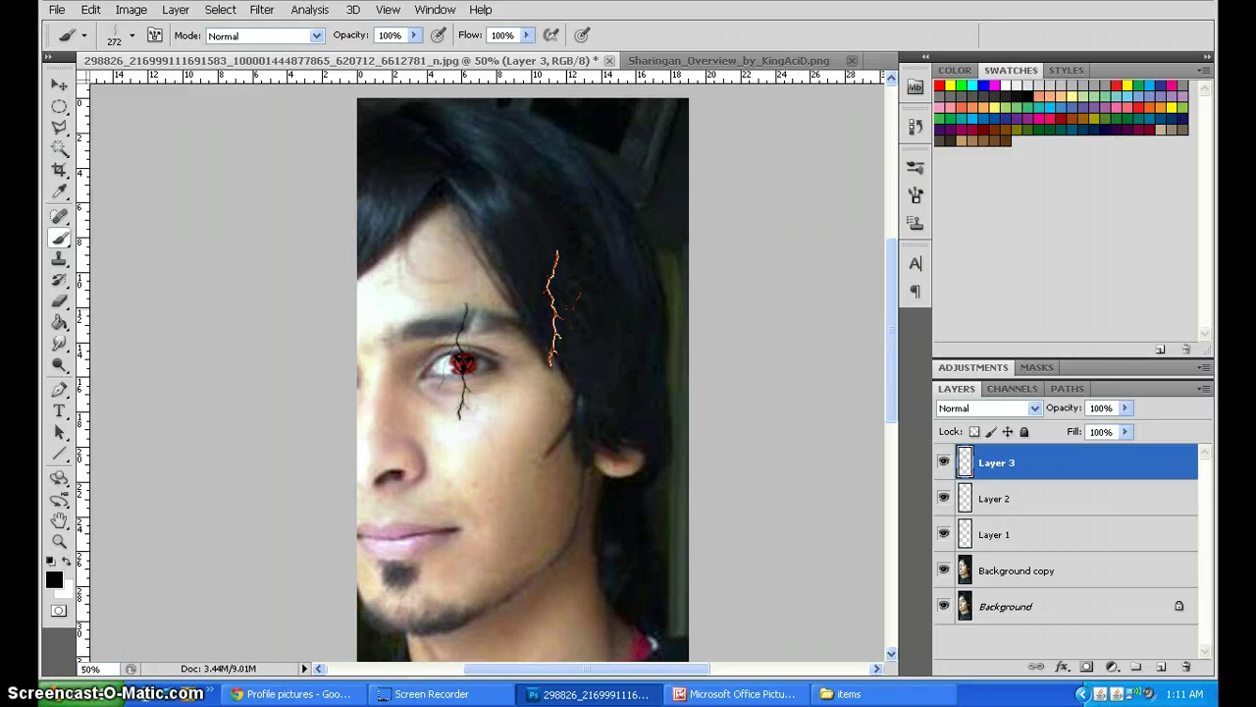
Step: Lower the opacity of the crack layer to 53%
key("ctrl+plus")
key("ctrl+plus")
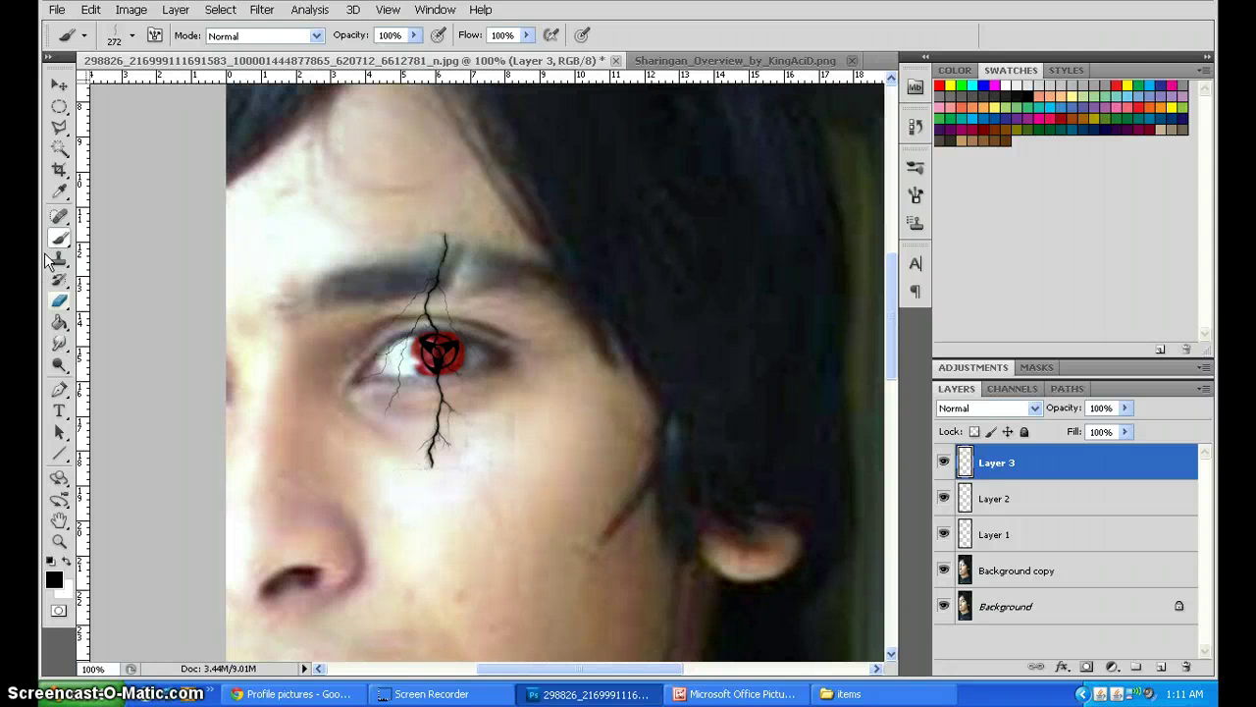
left_click(1125, 408)
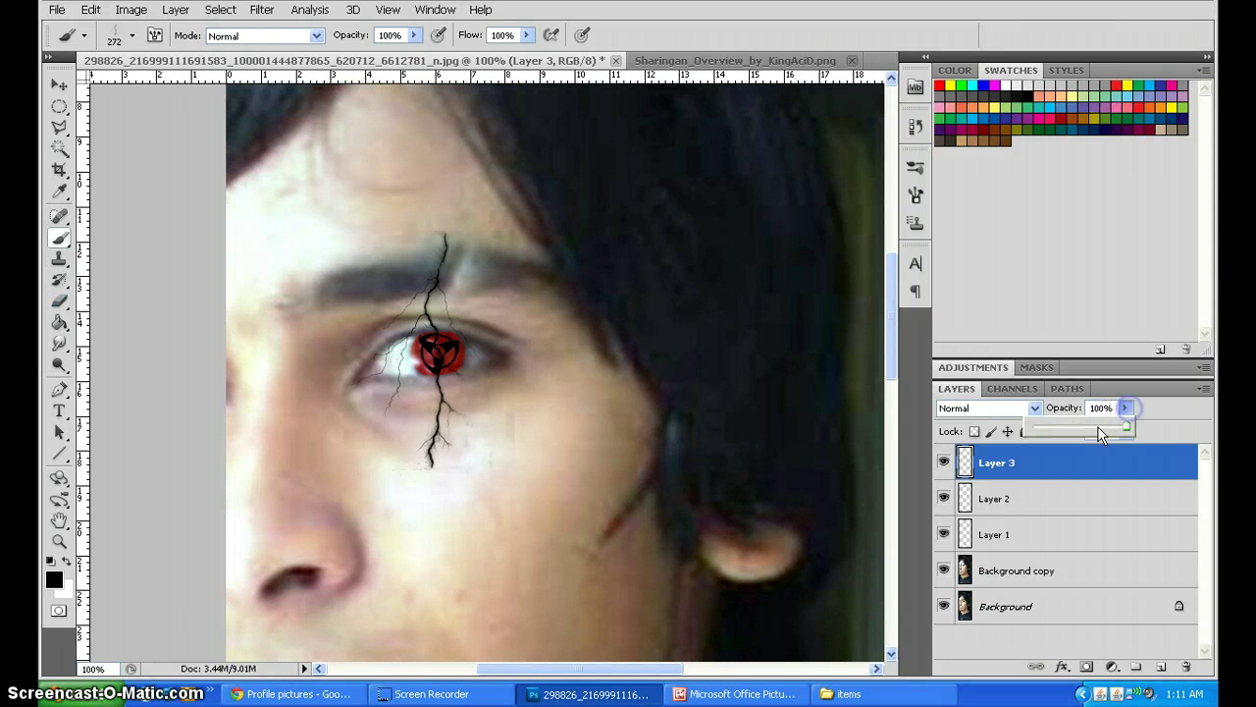
left_click_drag(1127, 432, 1114, 429)
mouse_move(1091, 428)
left_mouse_down()
mouse_move(1066, 428)
mouse_move(1090, 429)
mouse_move(1079, 429)
left_mouse_up()
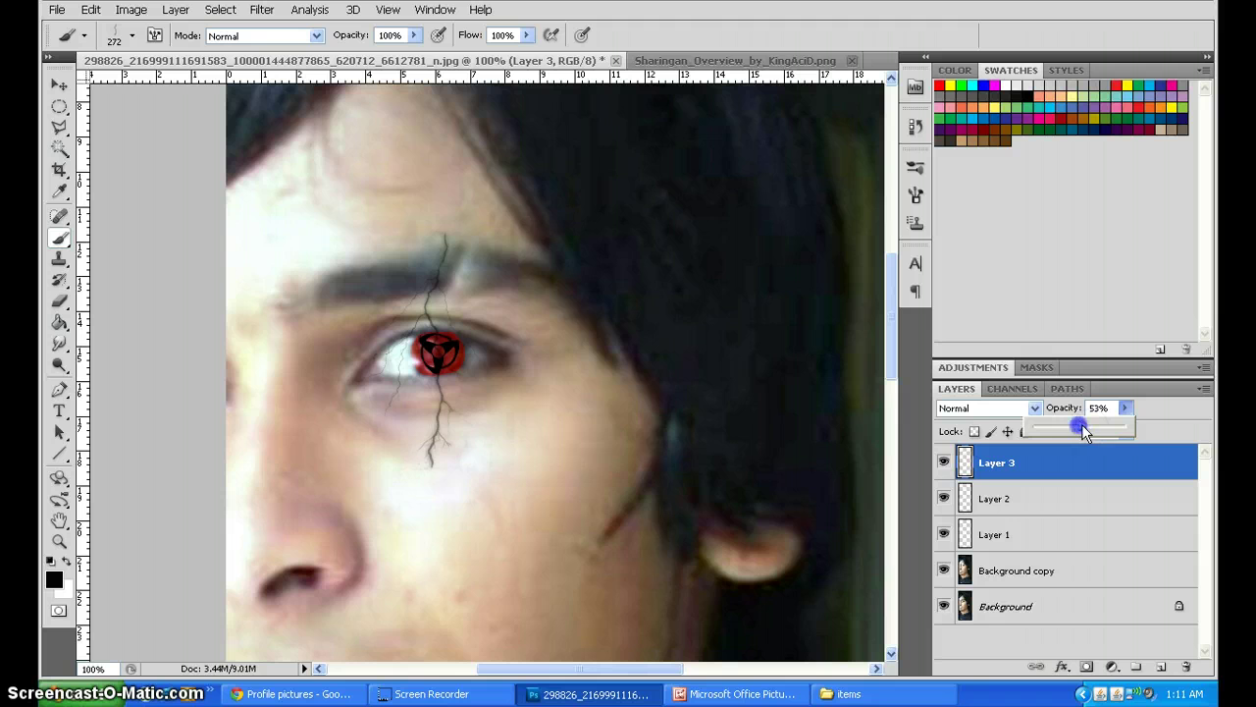
Step: Erase the crack's thin side branches around the eye and cheek with a 28 px eraser, keeping the main vertical line
left_click(58, 301)
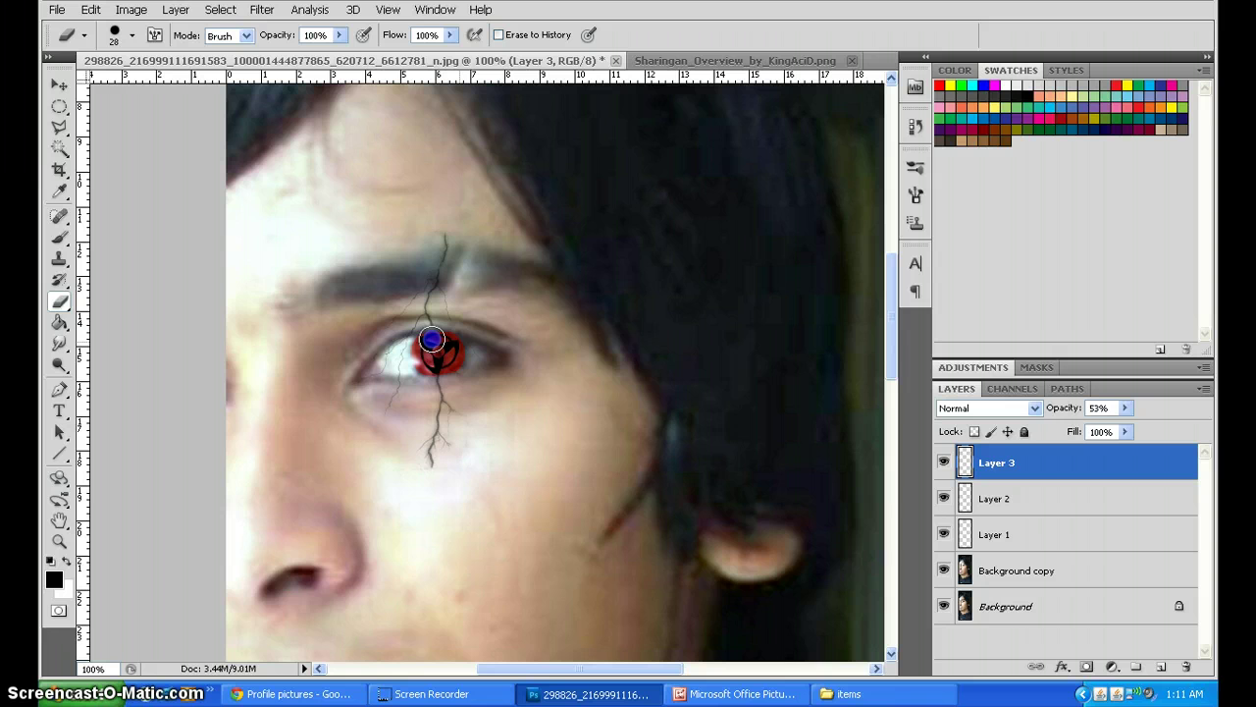
left_click(430, 287)
key("ctrl+z")
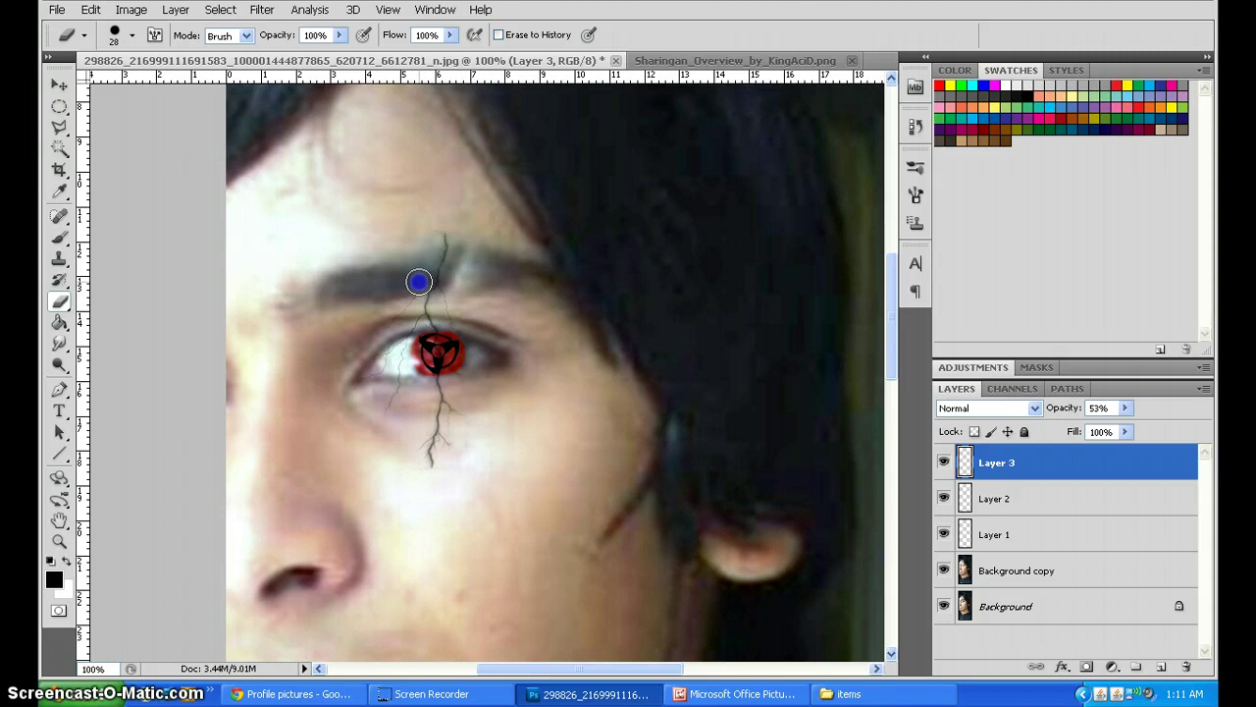
left_click(421, 432)
left_click(421, 431)
left_click(452, 444)
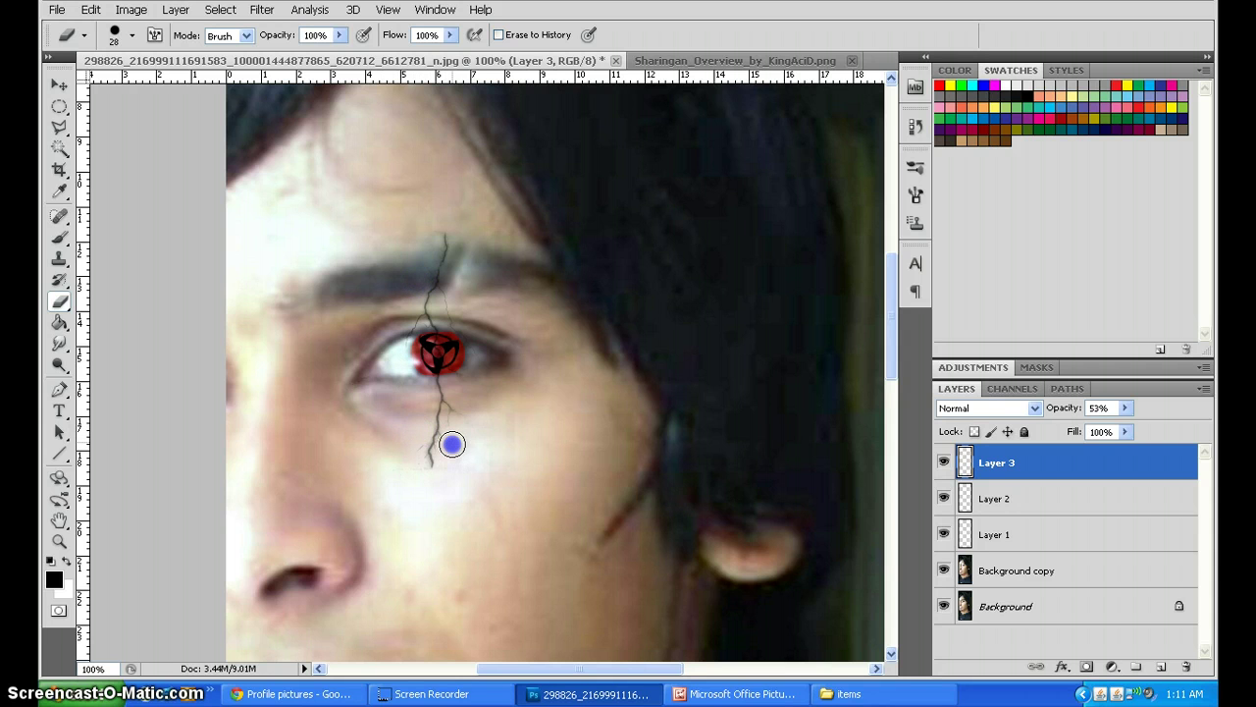
left_click(456, 408)
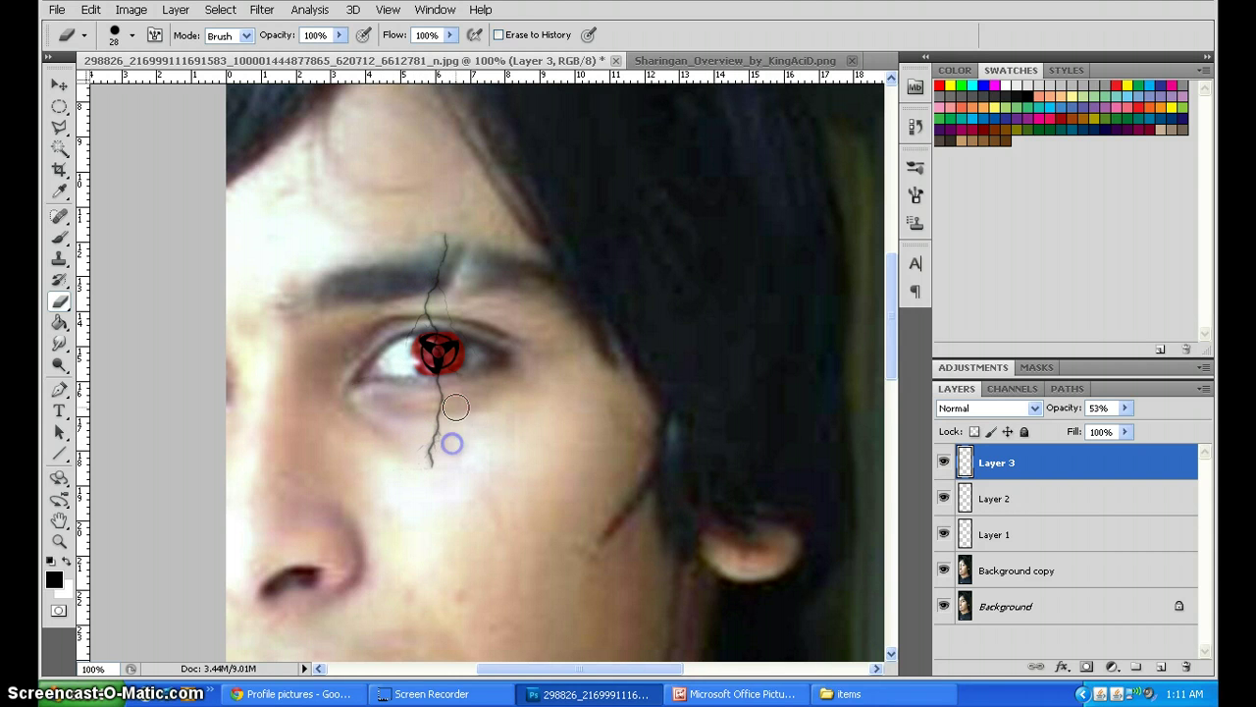
left_click(463, 324)
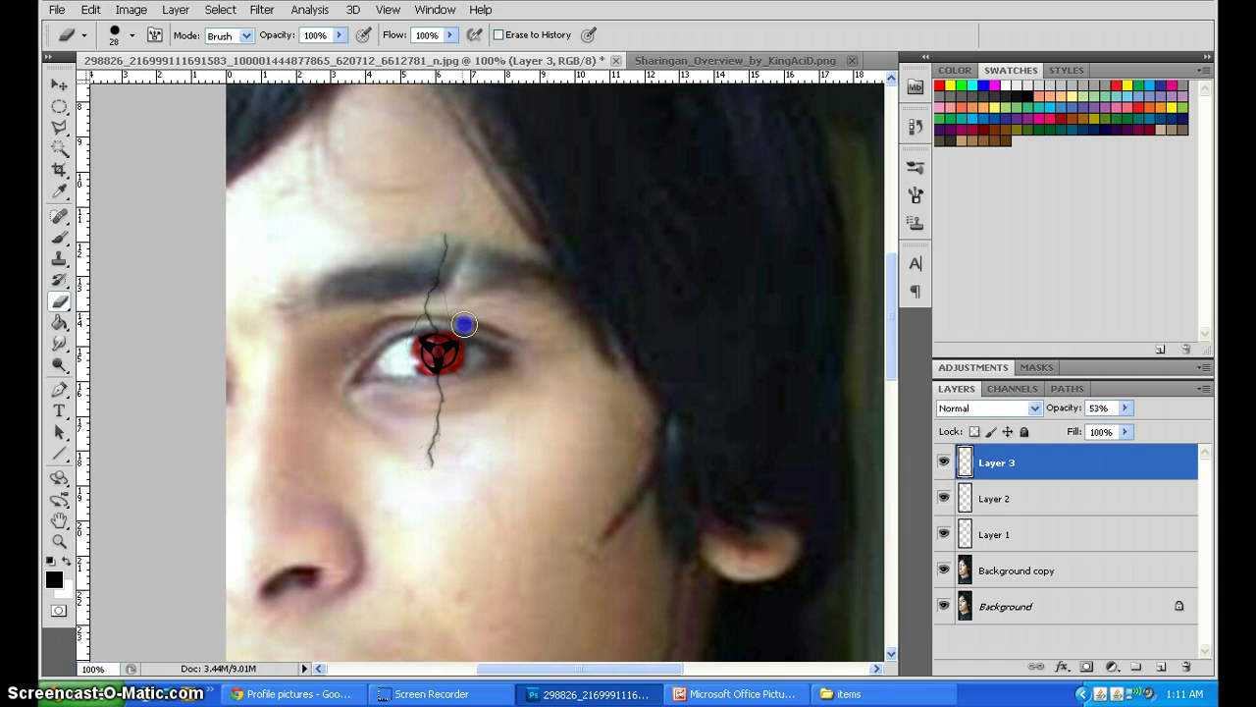
left_click(411, 325)
left_click(414, 346)
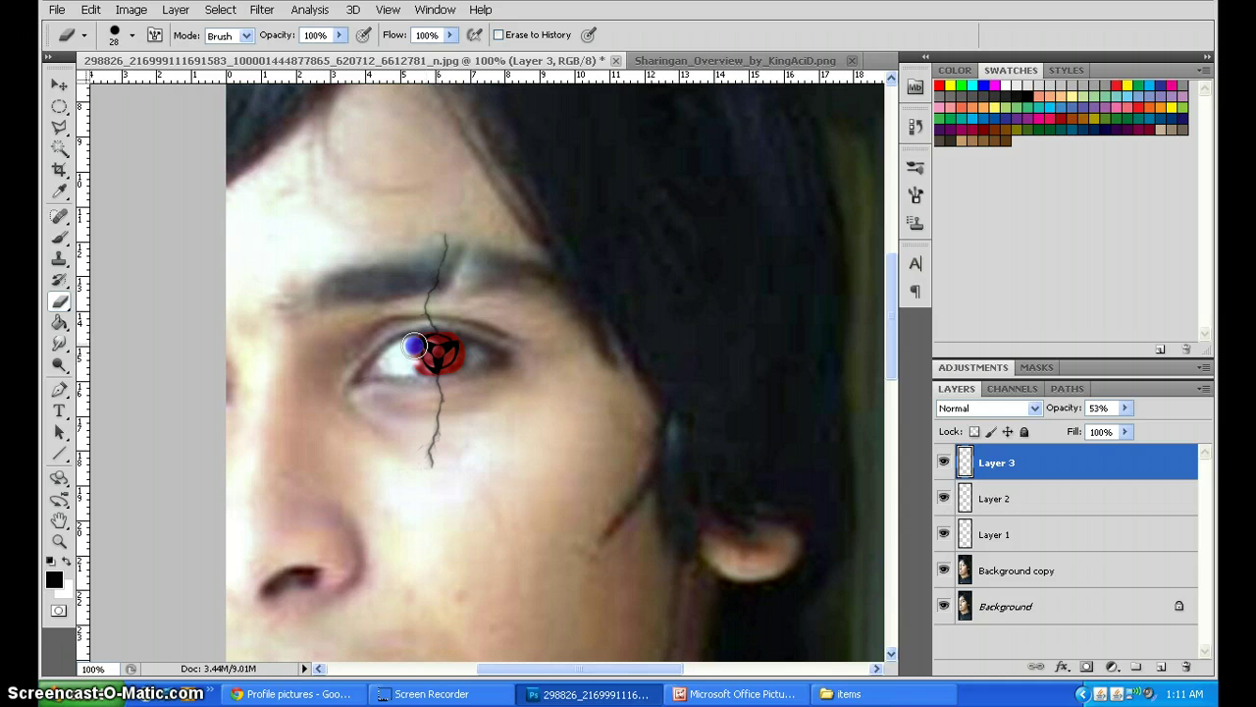
Step: Apply a Multiply drop shadow to the crack layer at 75% opacity and a 30° angle
double_click(1053, 464)
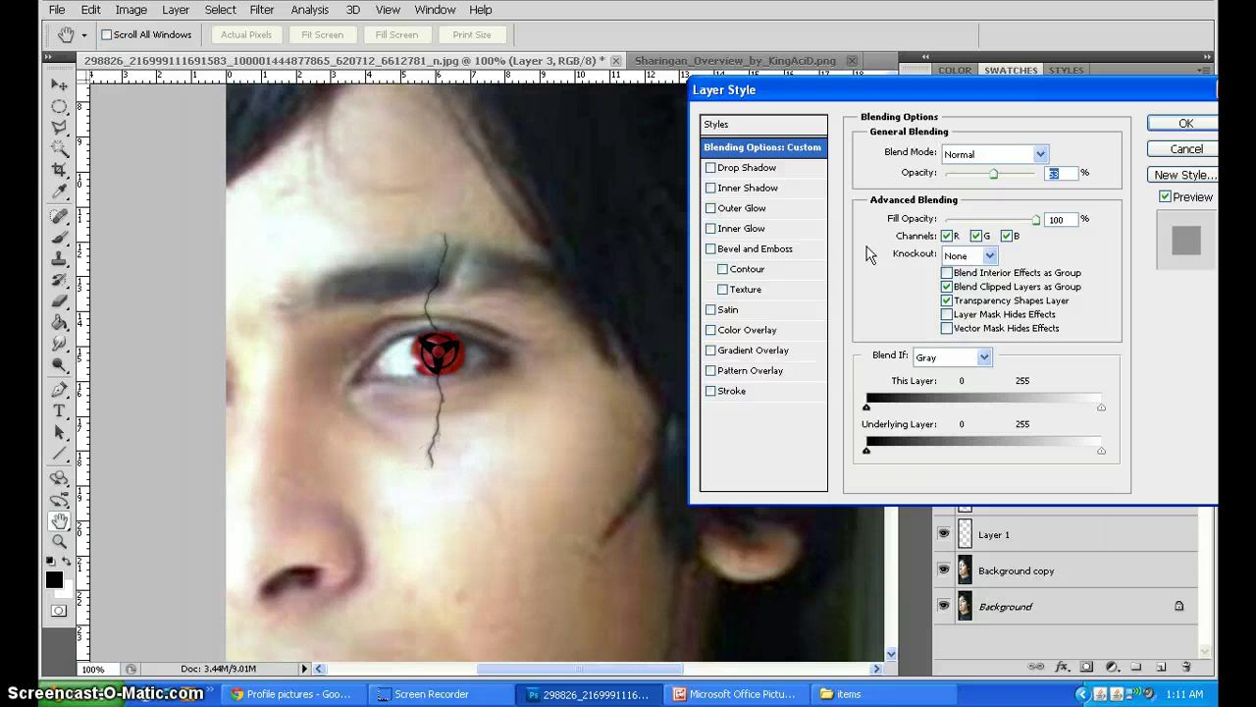
left_click(782, 171)
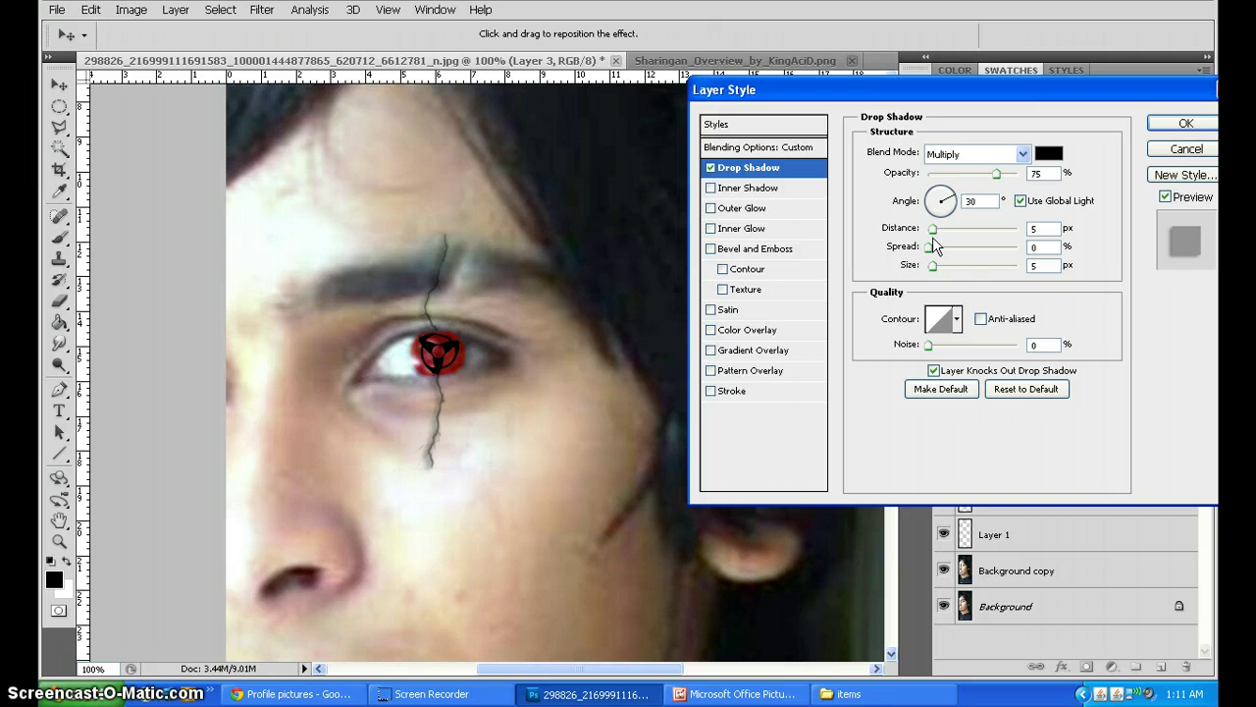
mouse_move(932, 248)
left_mouse_down()
mouse_move(958, 248)
mouse_move(931, 247)
mouse_move(932, 265)
mouse_move(990, 266)
mouse_move(934, 264)
left_mouse_up()
left_click(1187, 124)
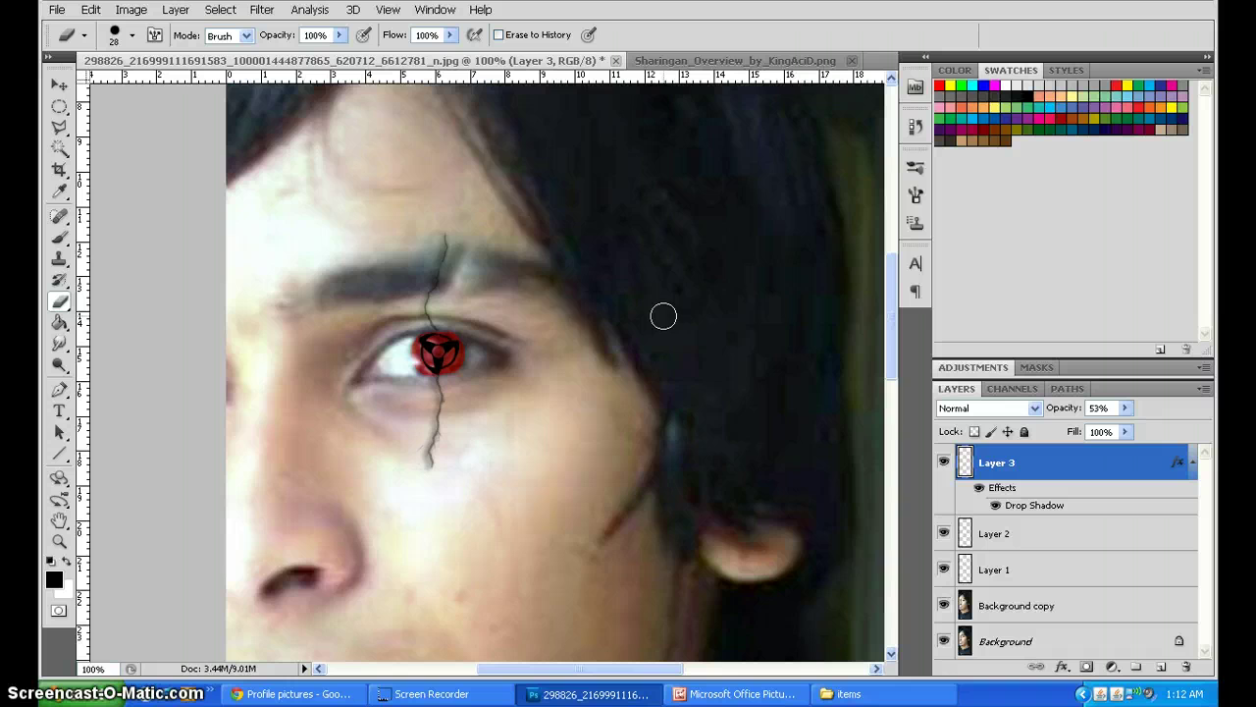
key("ctrl+minus")
key("ctrl+minus")
key("ctrl+minus")
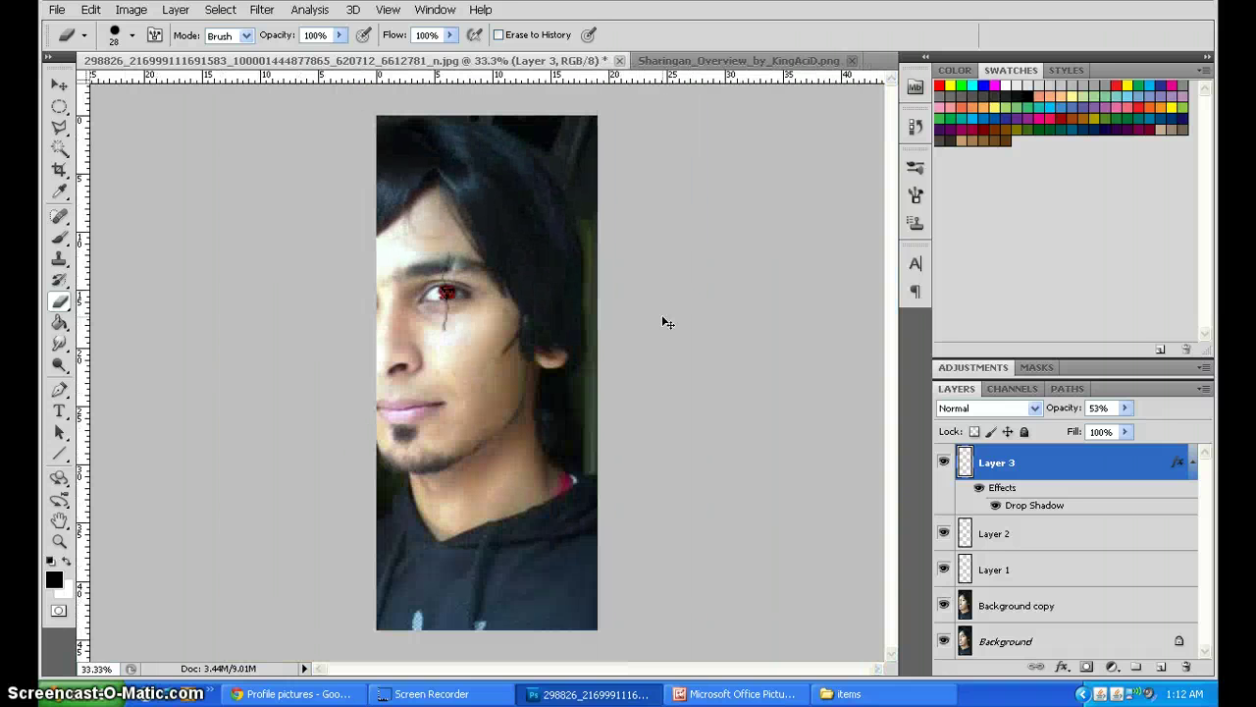